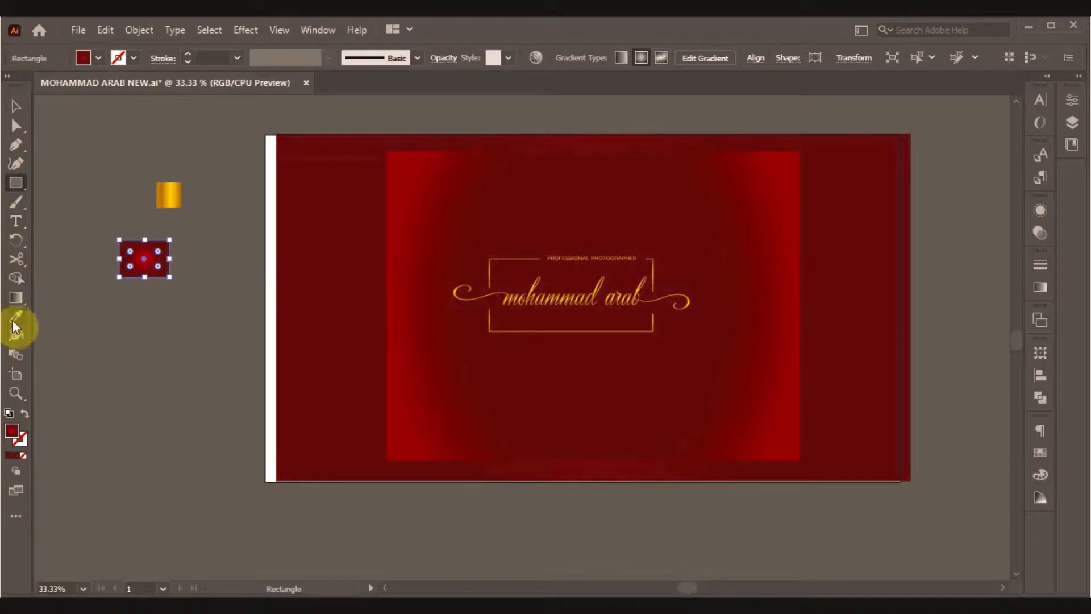
Eyedrop the gold gradient onto the small rectangle, swap it to the outline, and set a 4 pt stroke.
click(15, 317)
click(146, 202)
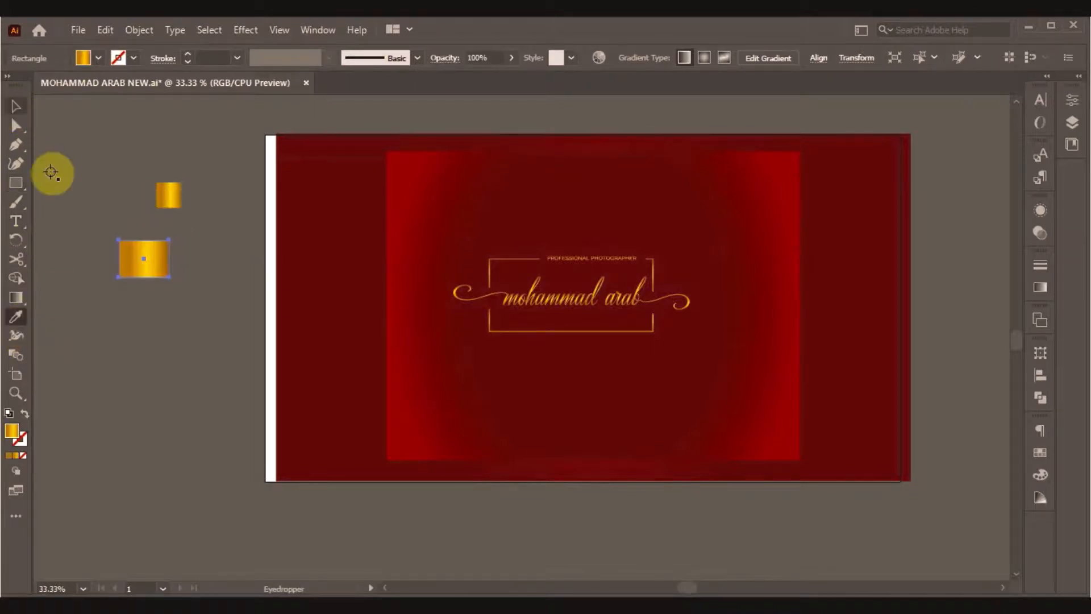
click(24, 412)
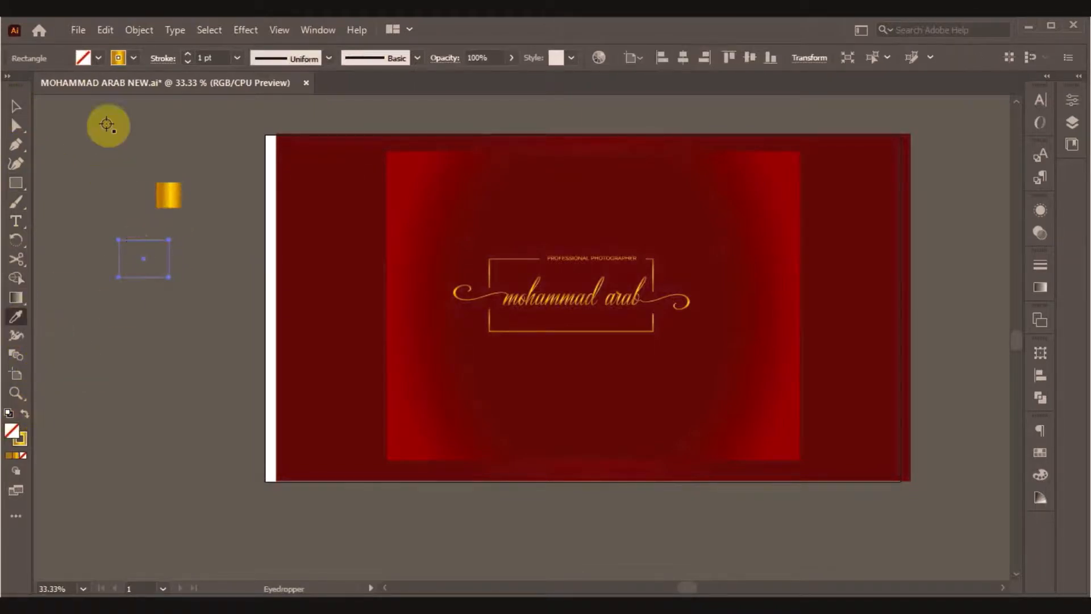
click(237, 58)
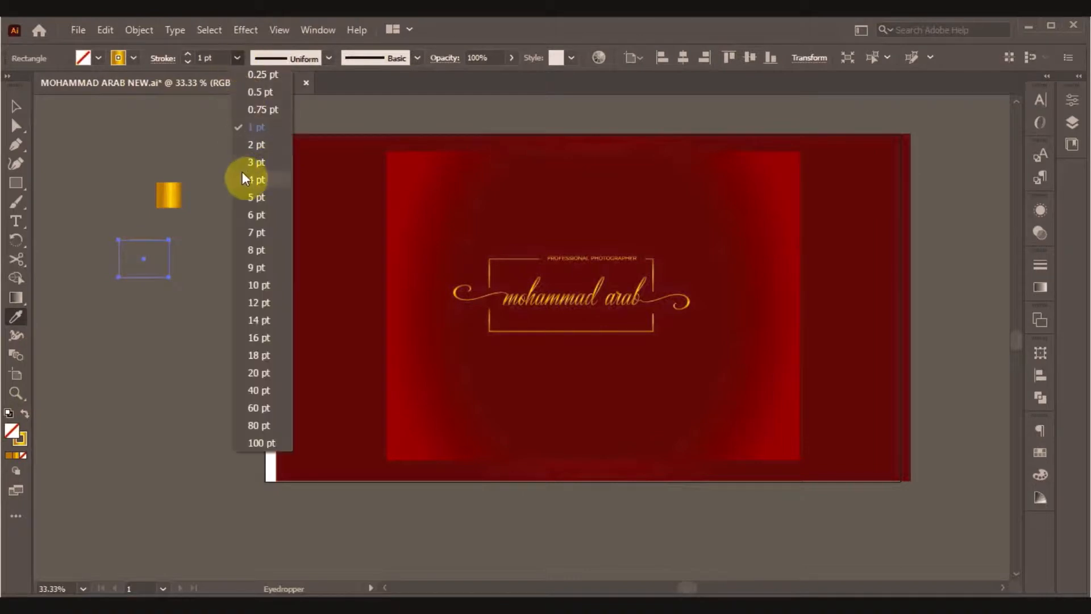
click(244, 192)
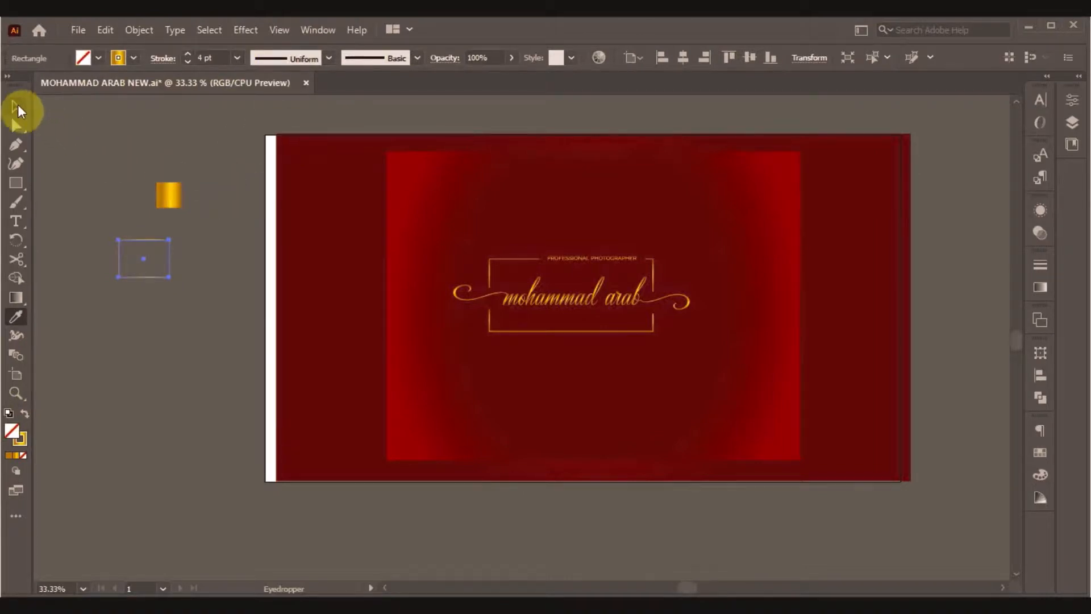
Apply the gold gradient to the rectangle's stroke at a 90° angle.
click(16, 106)
click(139, 152)
click(170, 279)
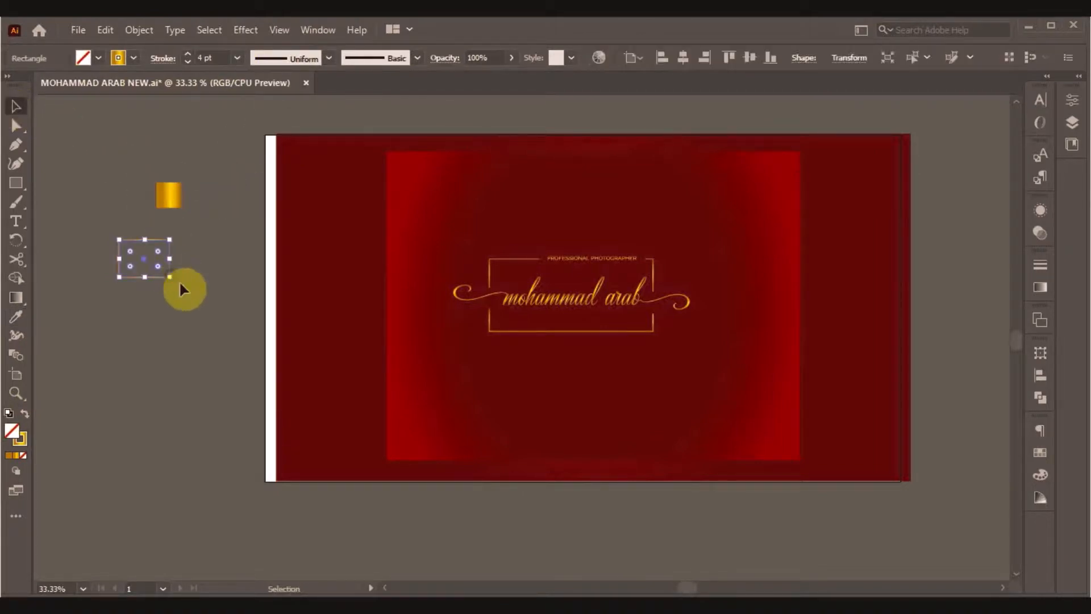
click(1040, 287)
click(867, 315)
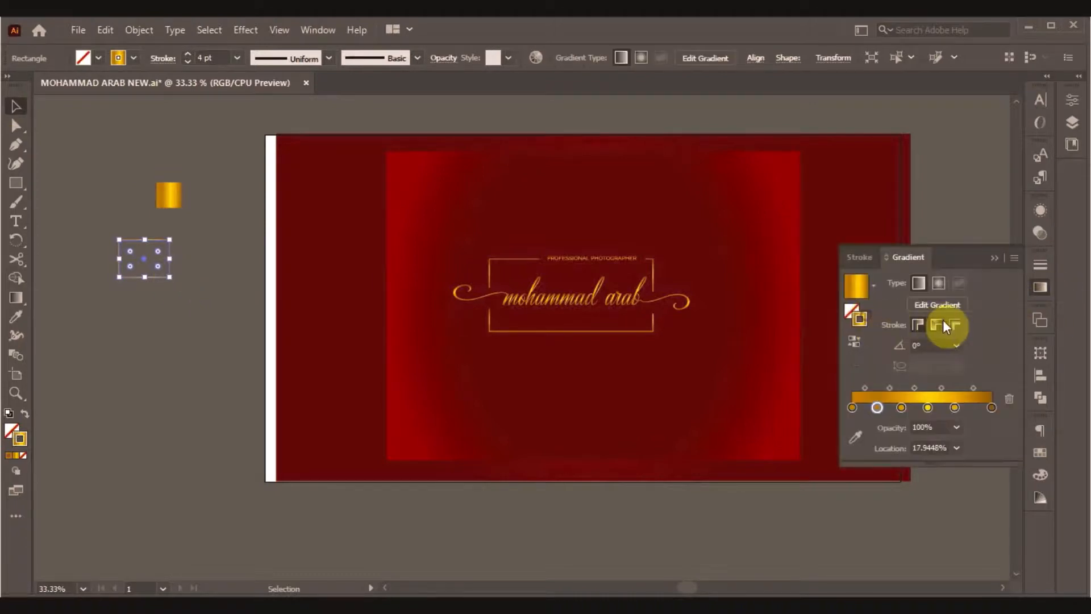
click(956, 344)
click(973, 112)
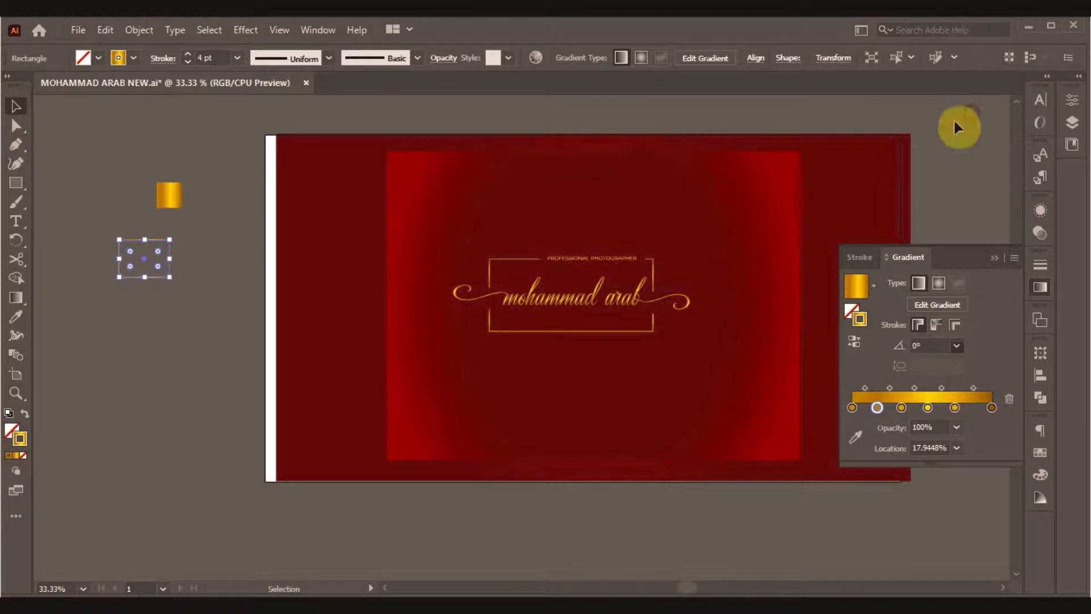
click(111, 149)
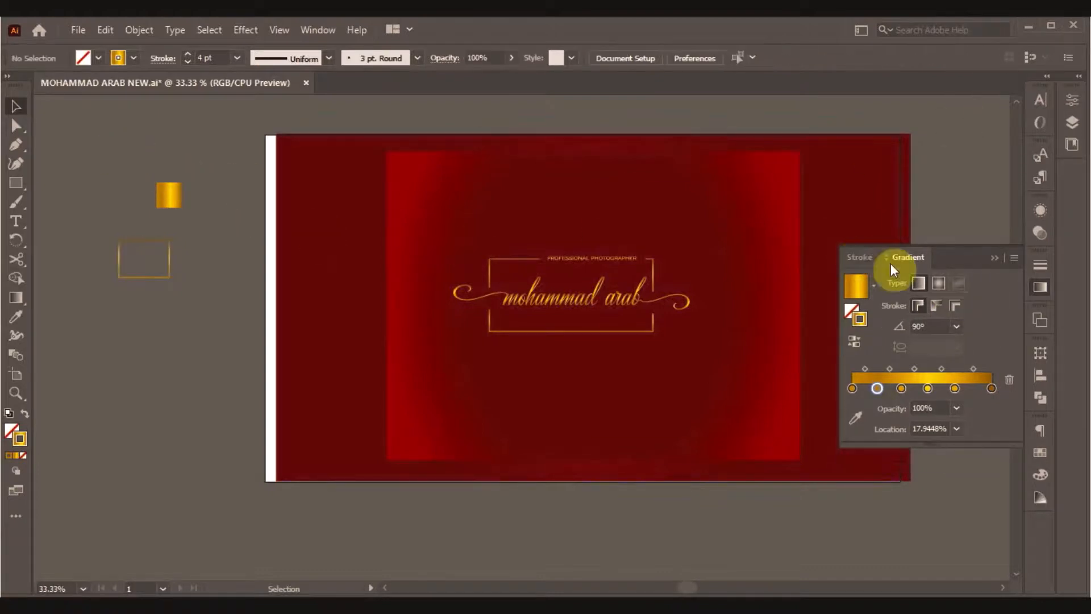
click(994, 258)
click(218, 129)
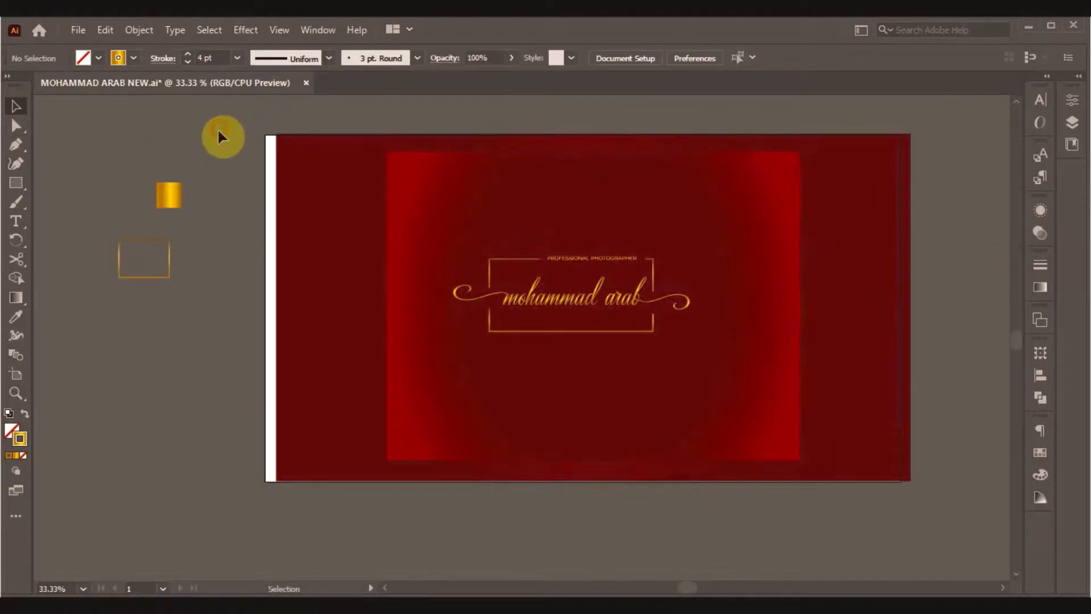
click(160, 282)
Centre the red background horizontally and the inner red panel horizontally and vertically on the artboard.
click(297, 317)
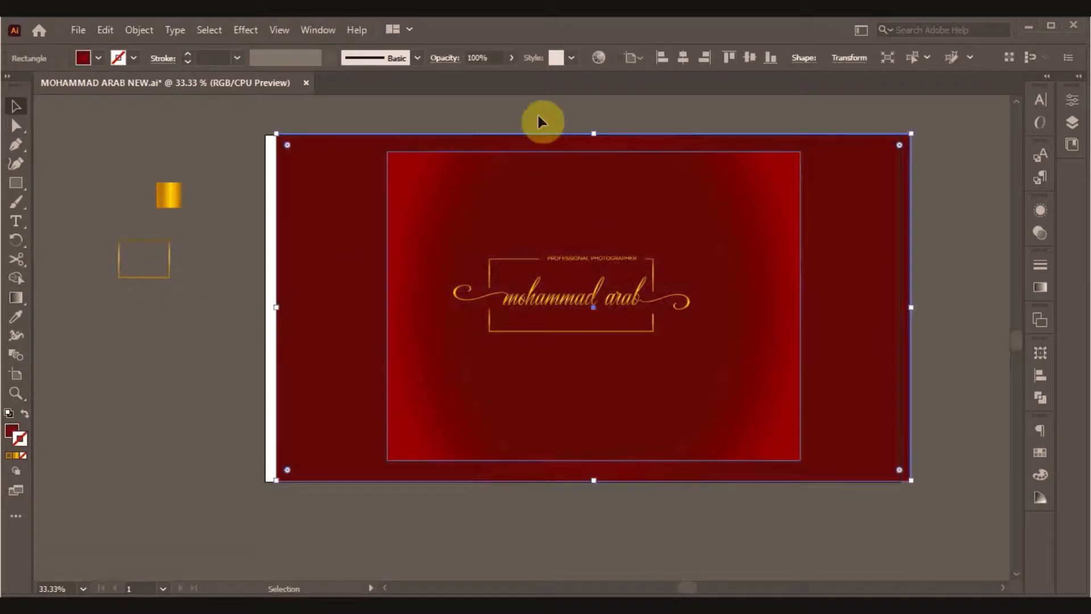
click(682, 58)
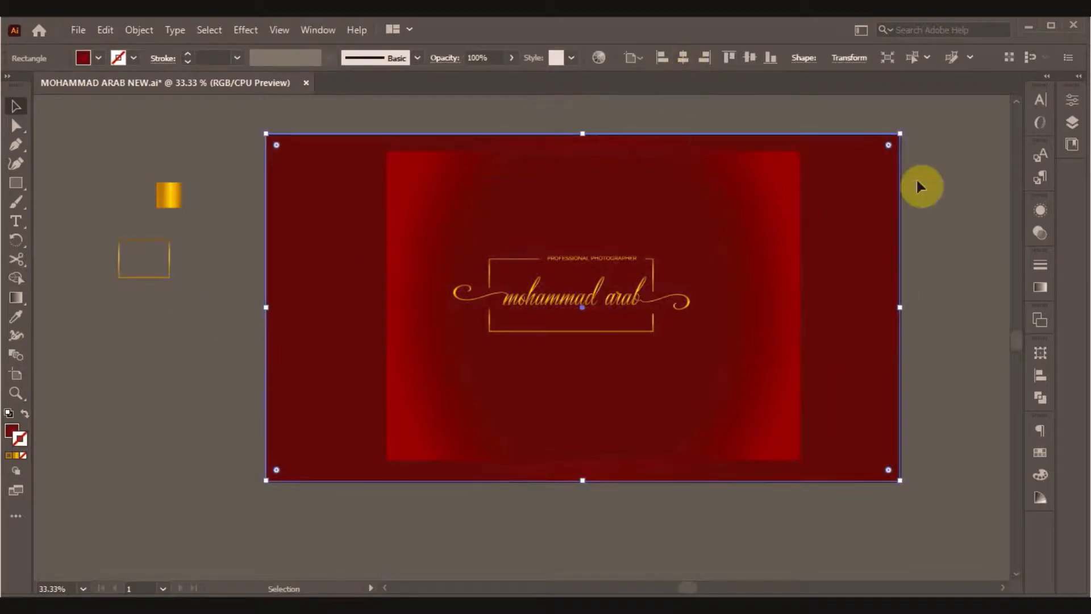
click(966, 174)
click(752, 250)
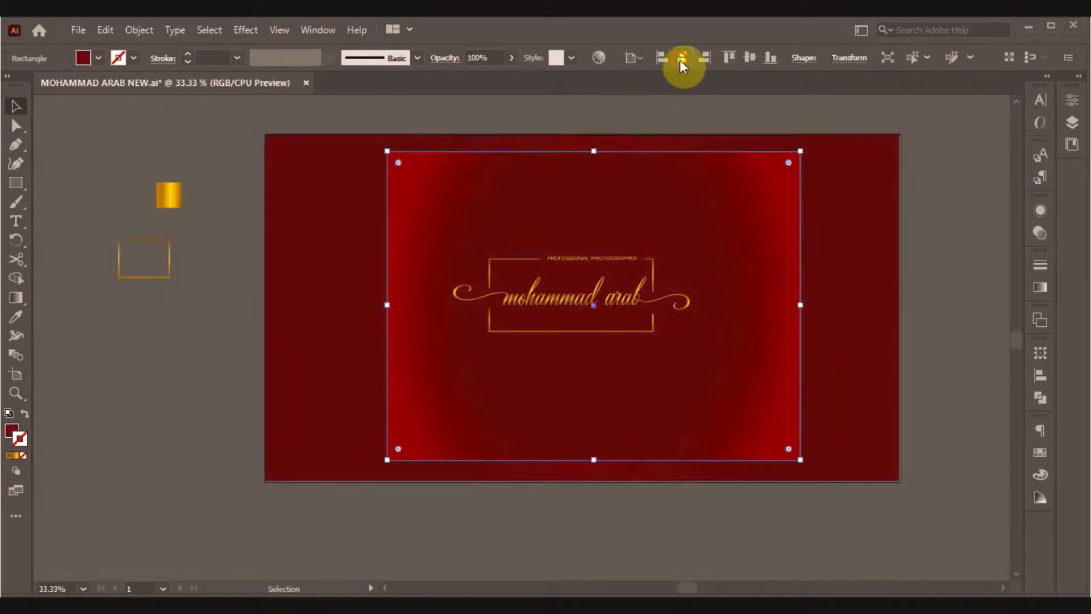
click(682, 58)
click(750, 57)
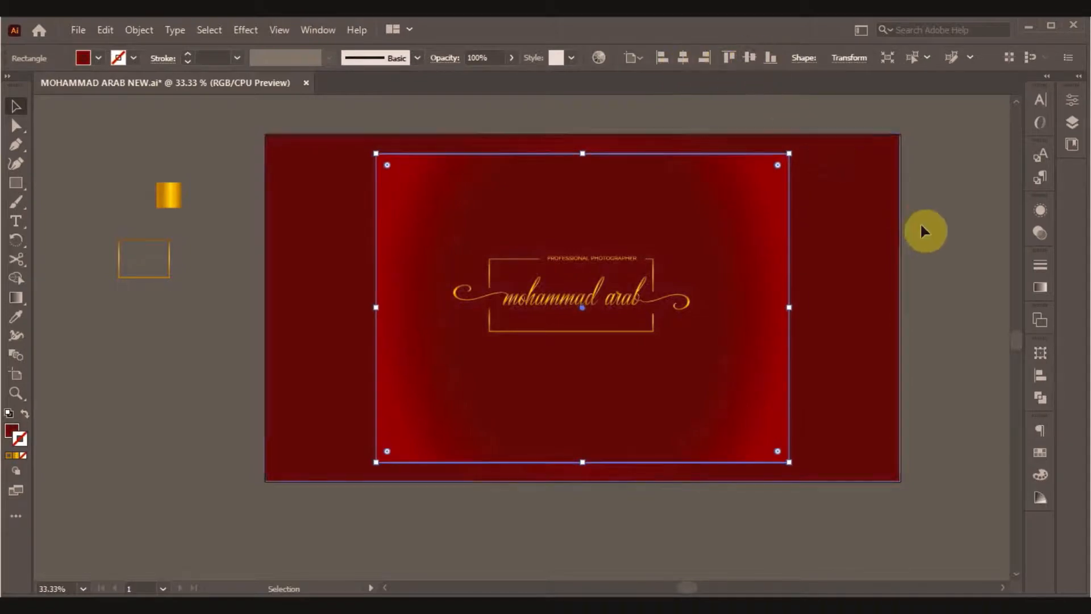
click(938, 263)
Stretch the red background's right edge out to the artboard edge.
click(882, 356)
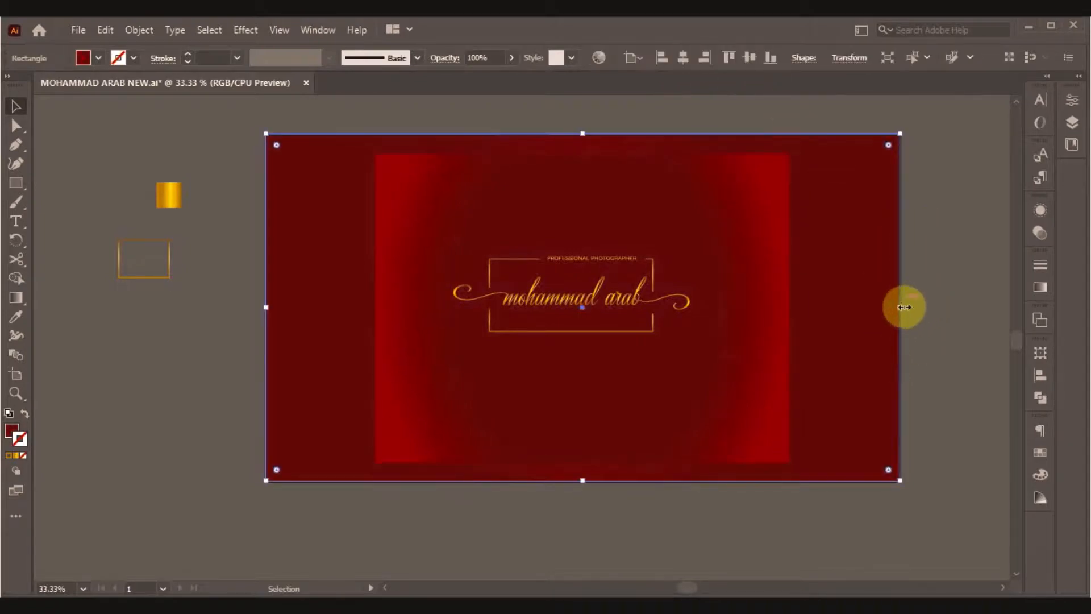
drag(902, 309, 903, 309)
click(936, 326)
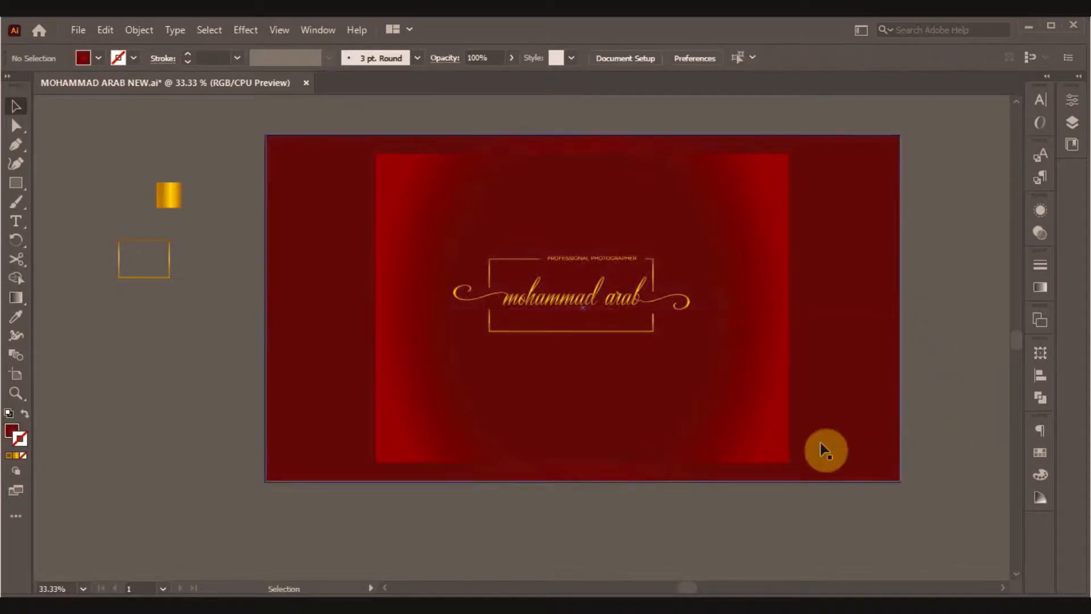
click(738, 432)
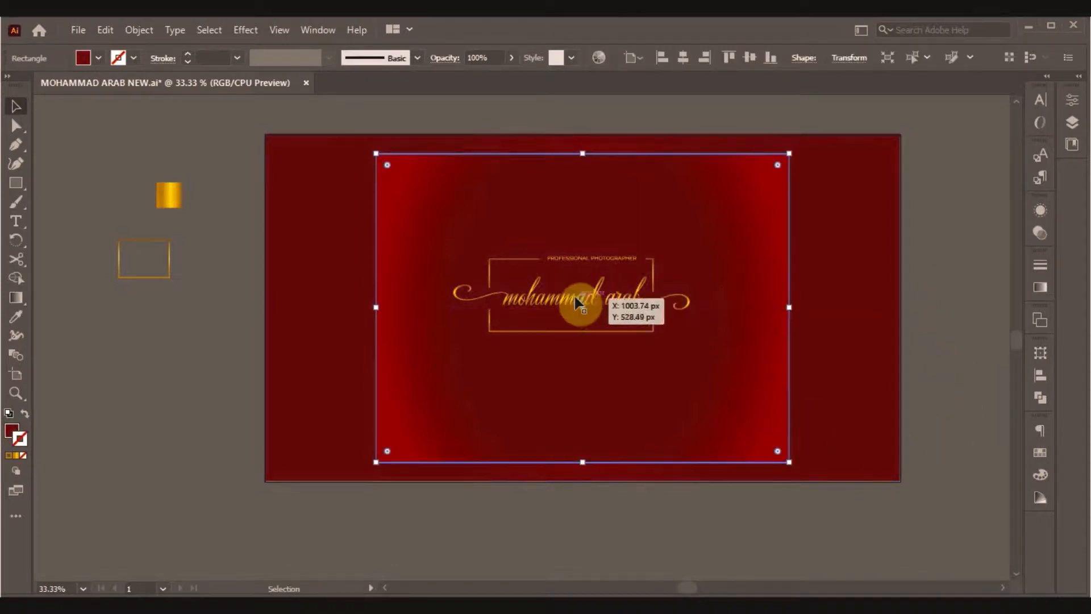
Enlarge the gold name-and-frame logo group and make it slightly taller.
click(575, 297)
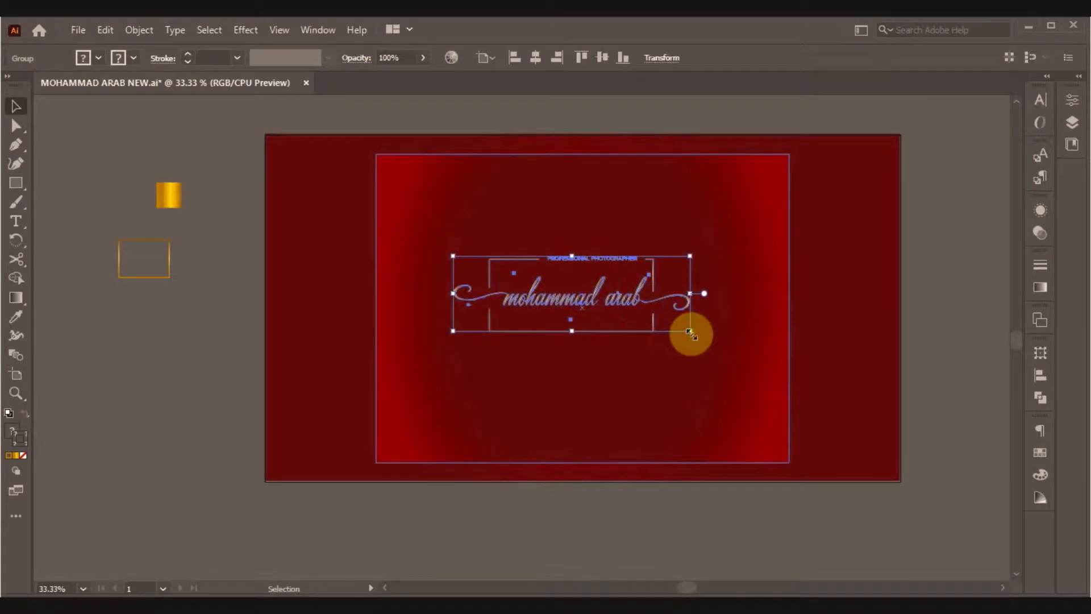
drag(691, 334, 700, 340)
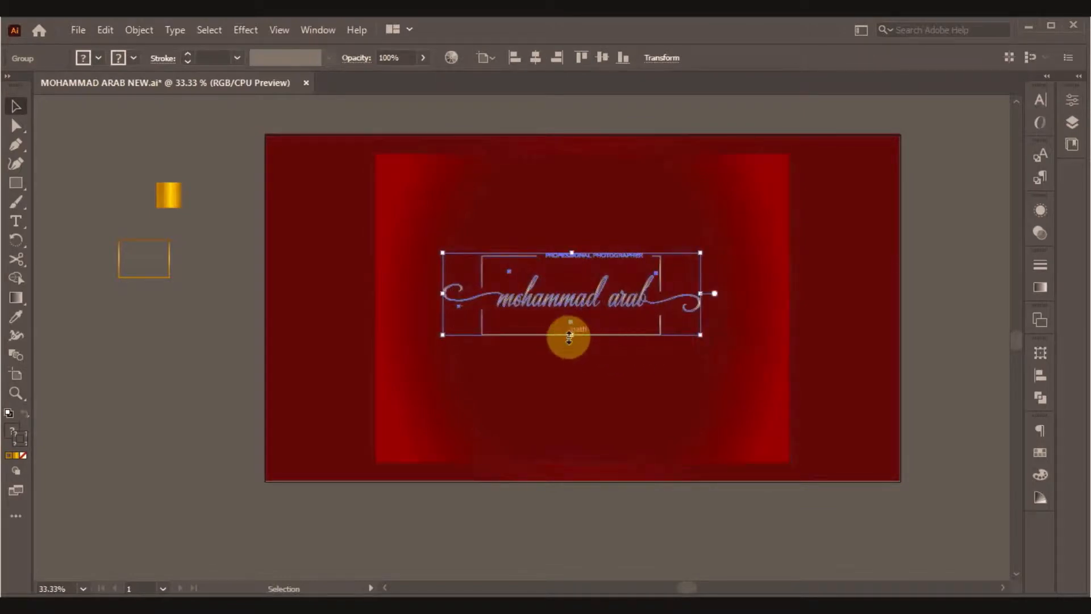
drag(569, 335, 571, 345)
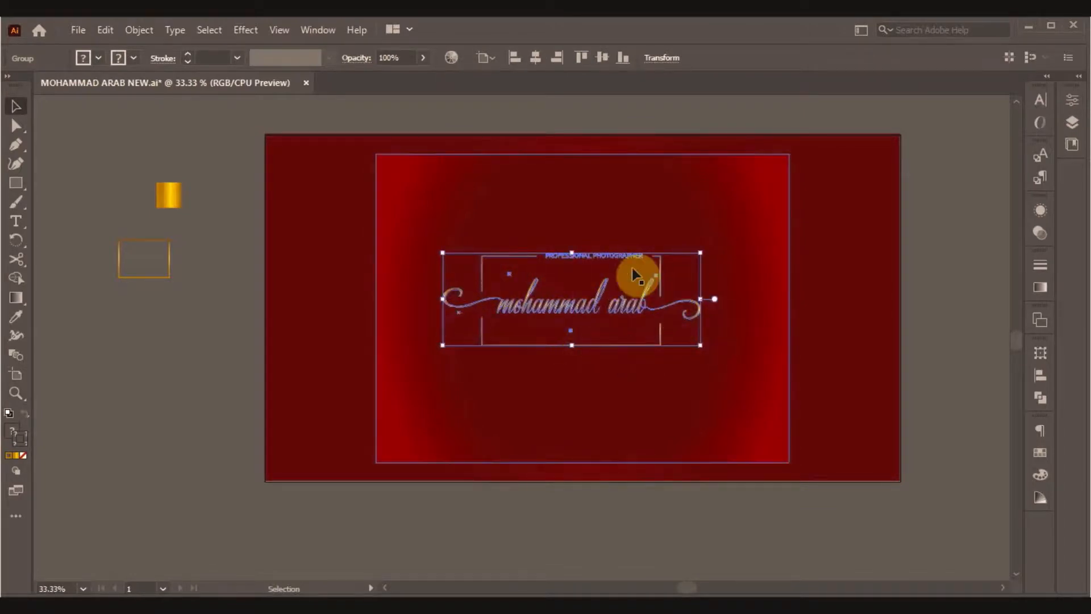
click(583, 266)
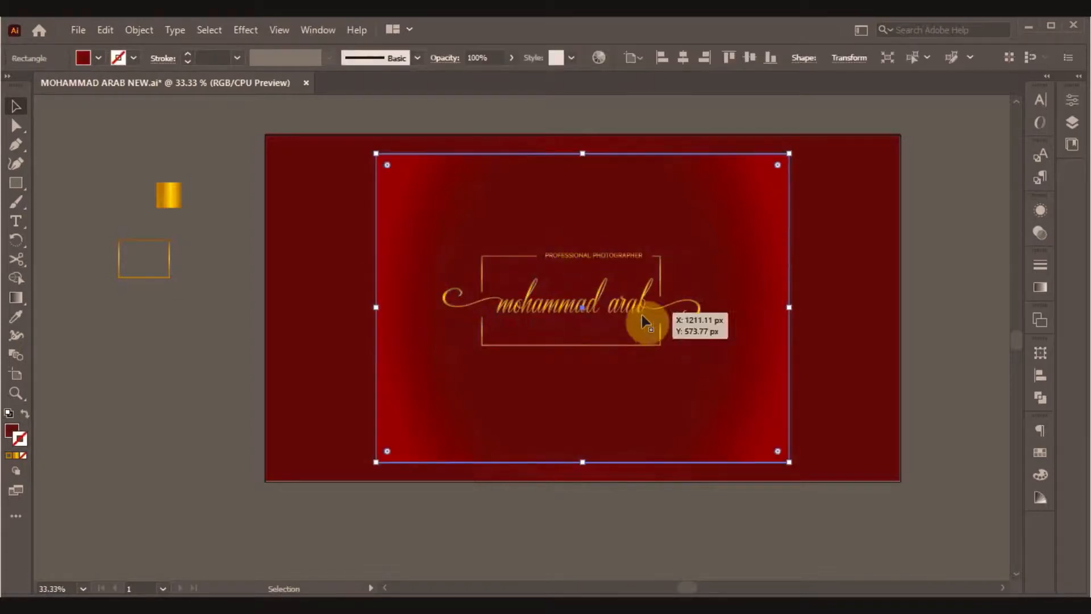
click(938, 347)
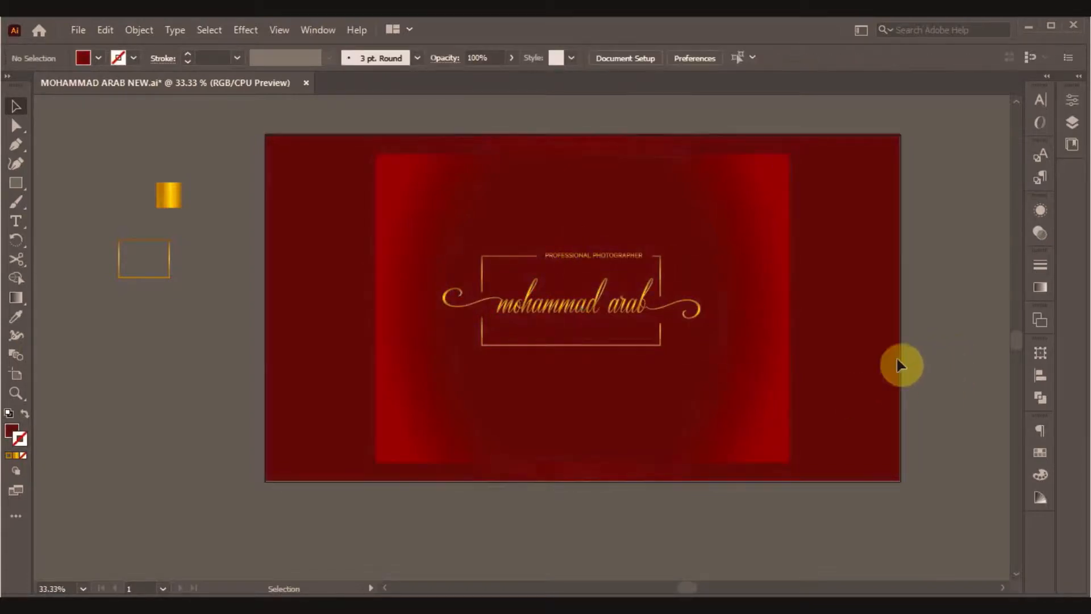
click(608, 316)
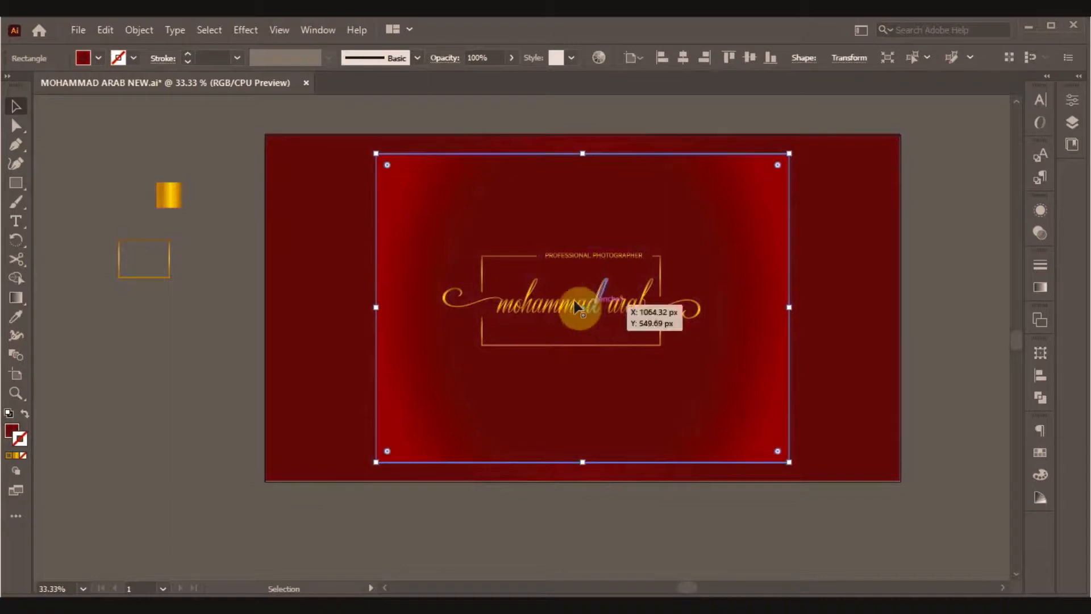
click(638, 320)
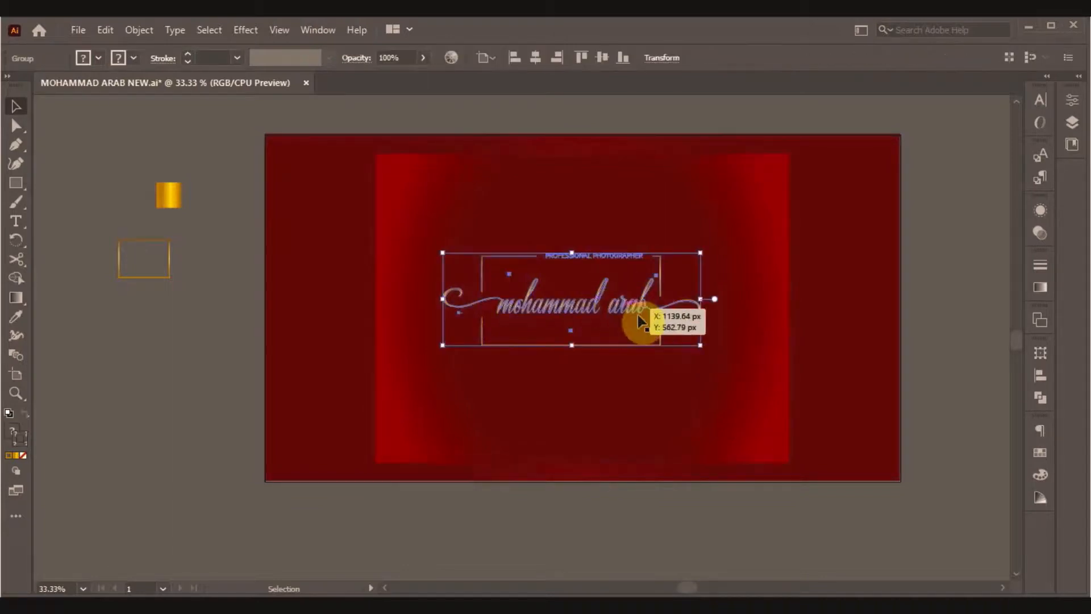
drag(700, 346, 739, 360)
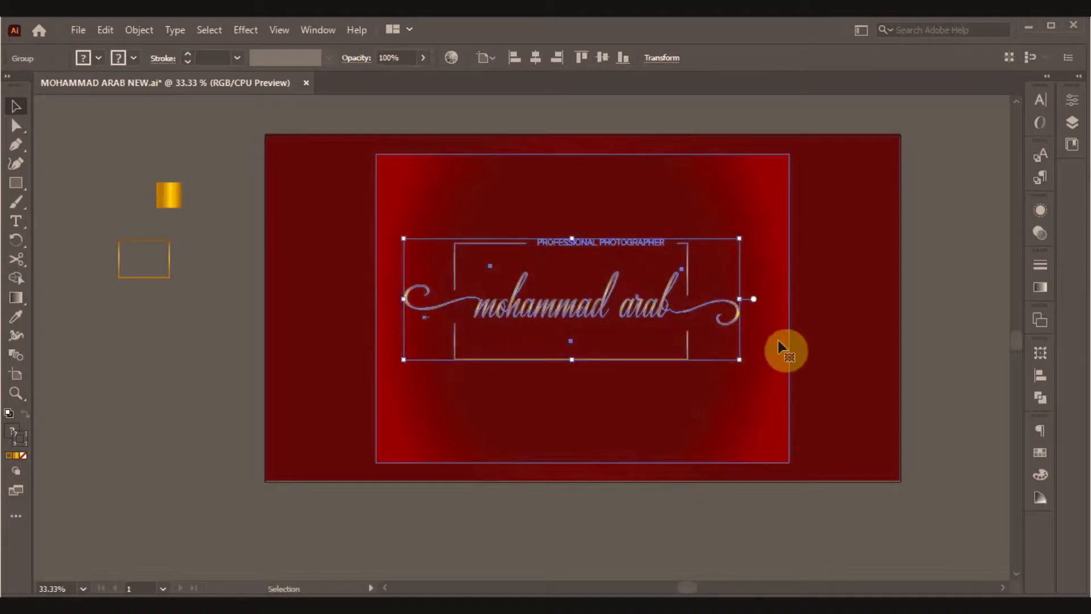
Widen the red gradient rectangle leftward so it sits centred behind the logo.
click(778, 347)
drag(786, 307, 825, 307)
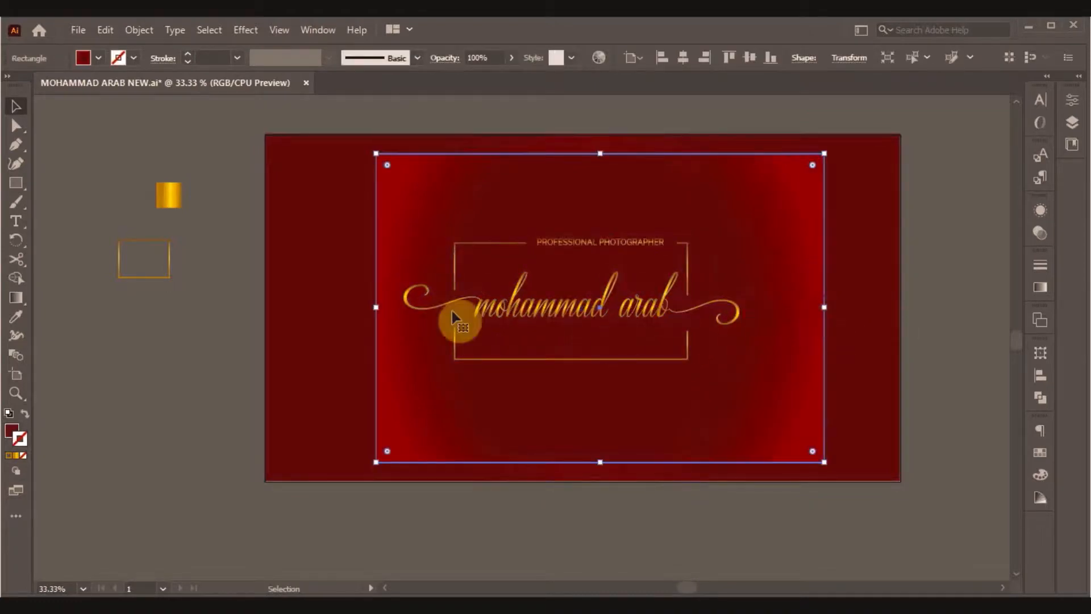
drag(375, 307, 340, 306)
click(615, 520)
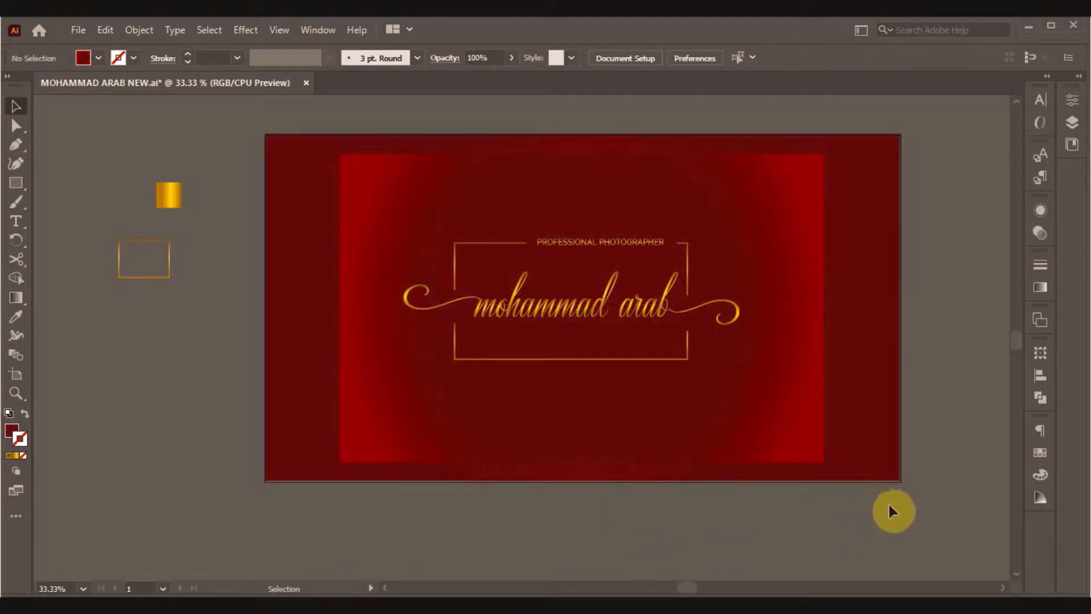
click(578, 316)
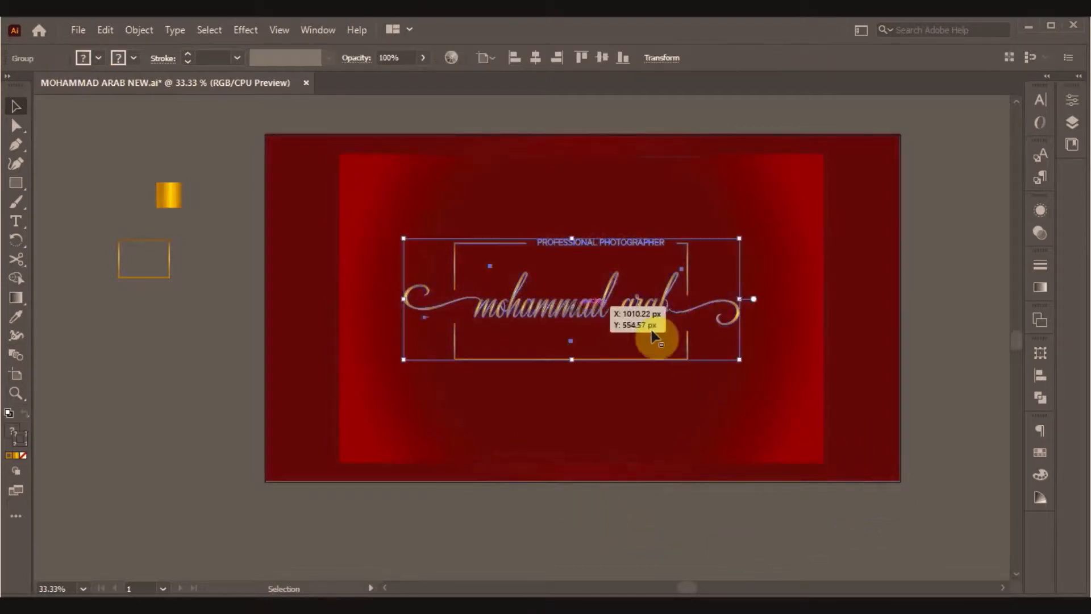
click(802, 409)
Darken the radial gradient's inner stop to 4A0007 and move it out to about 78%.
click(1040, 287)
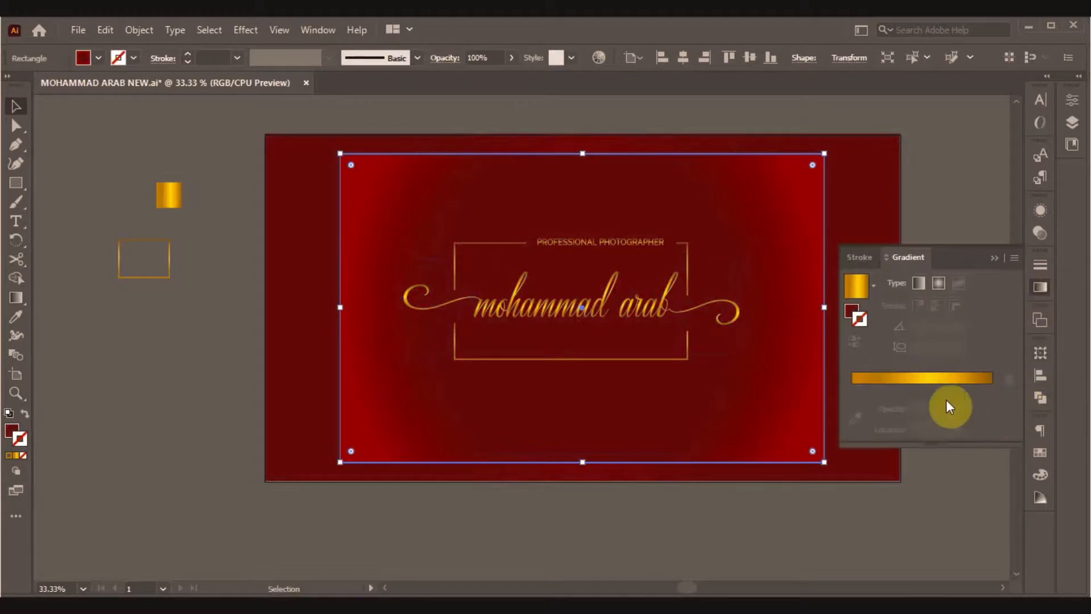
click(853, 315)
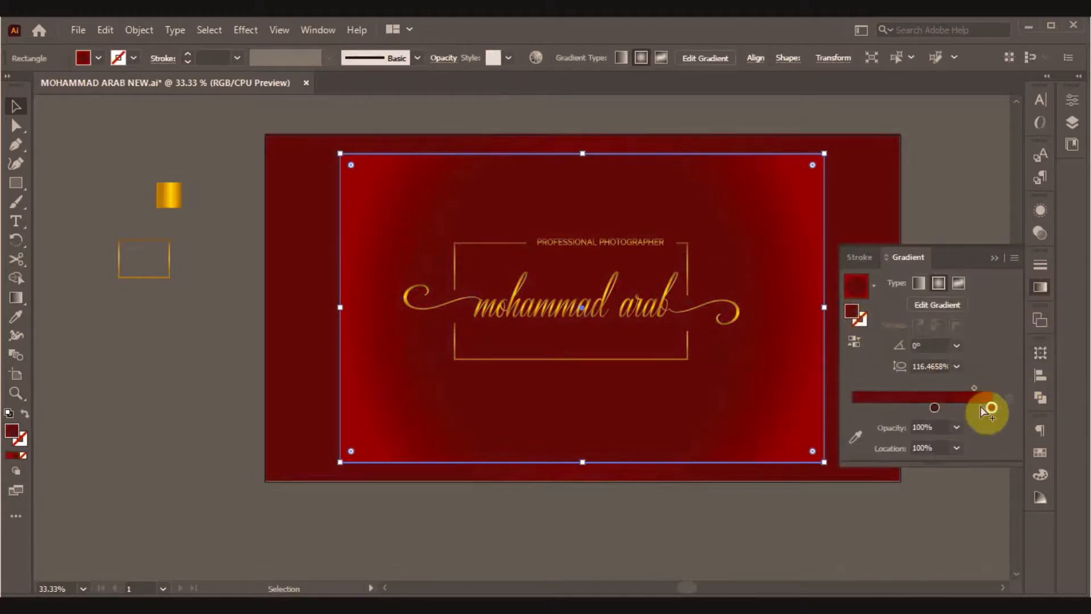
double_click(934, 407)
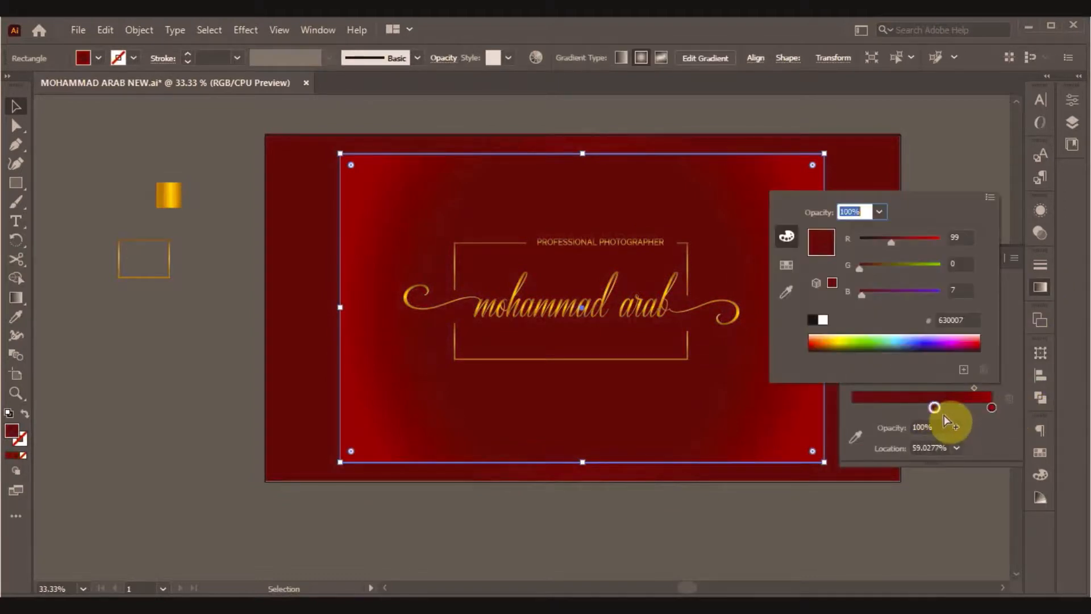
mouse_move(889, 244)
mouse_down()
mouse_move(875, 244)
mouse_move(884, 239)
mouse_up()
click(926, 153)
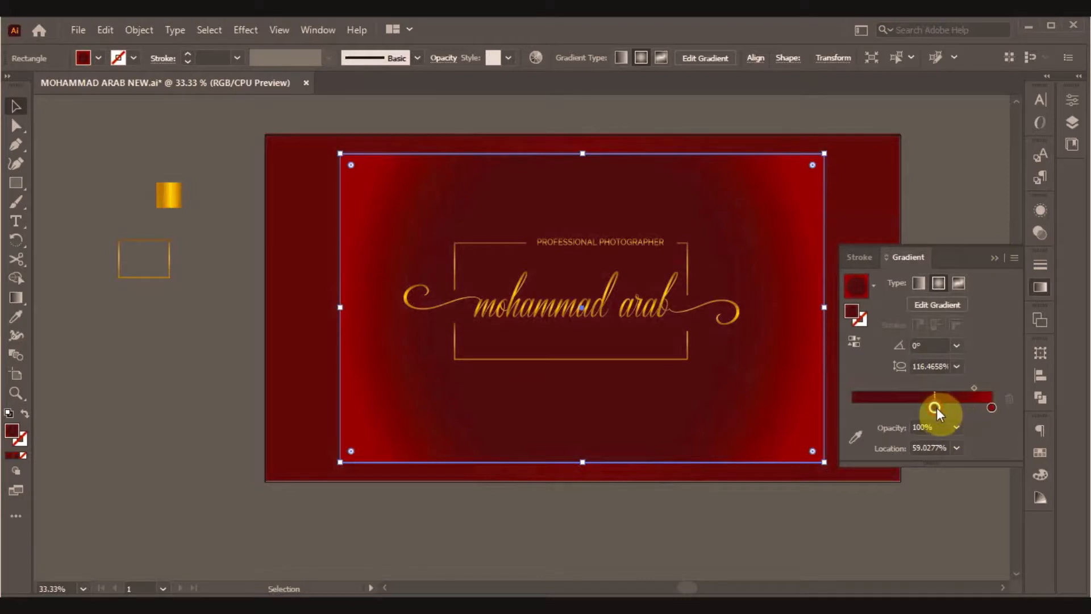
drag(936, 408, 953, 407)
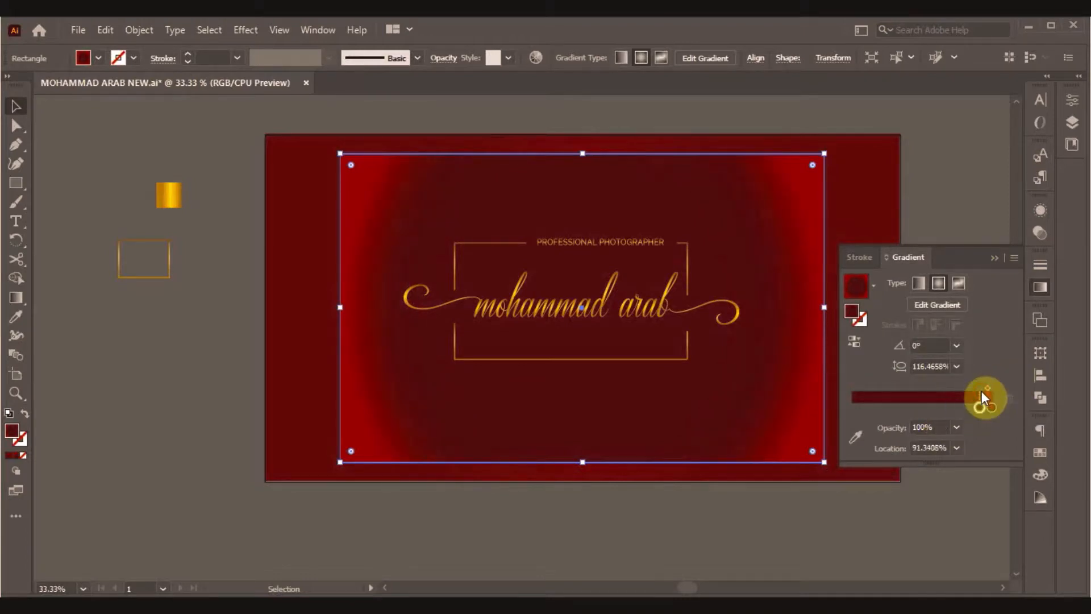
drag(955, 411, 963, 410)
click(965, 205)
click(995, 257)
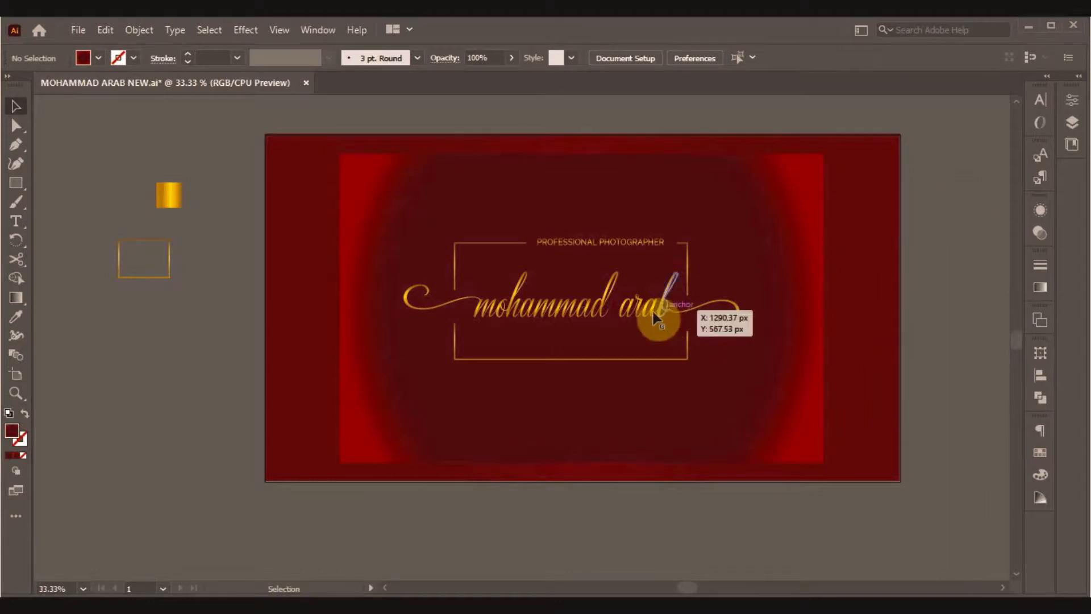
click(627, 315)
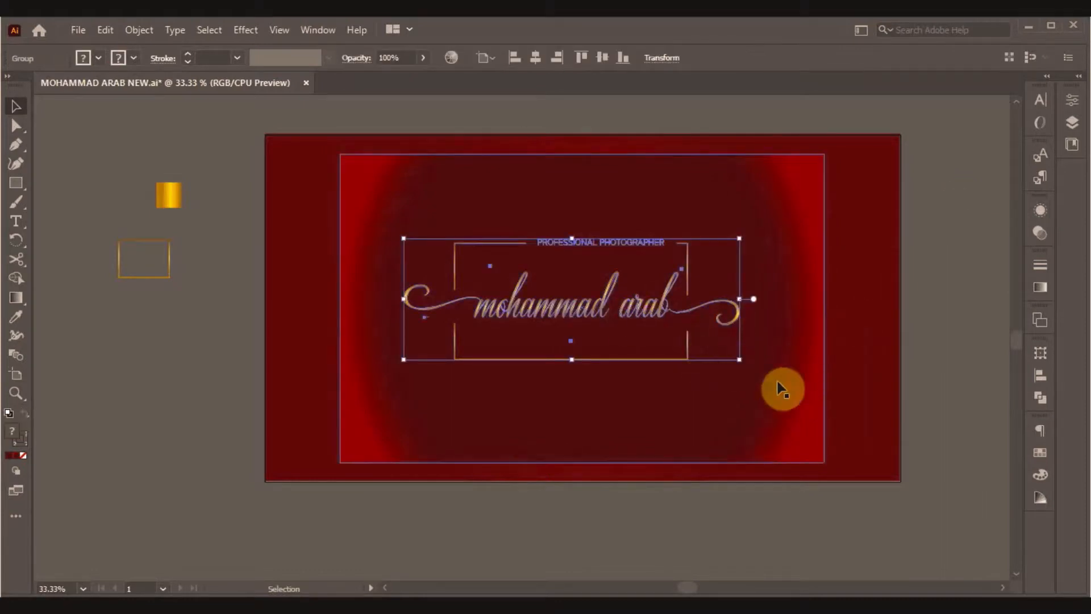
right_click(577, 318)
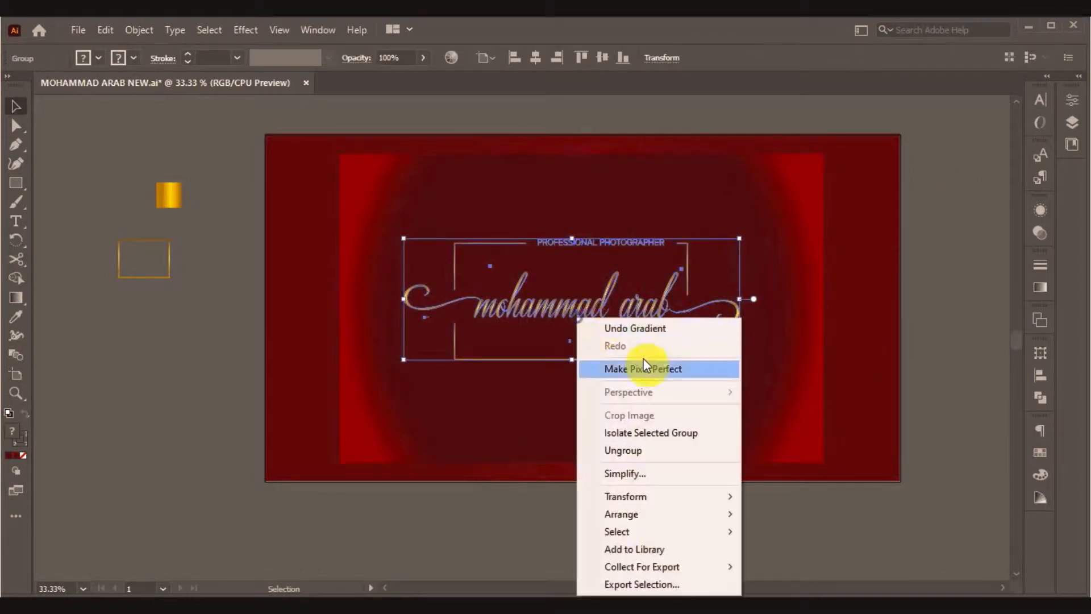
click(648, 449)
click(954, 373)
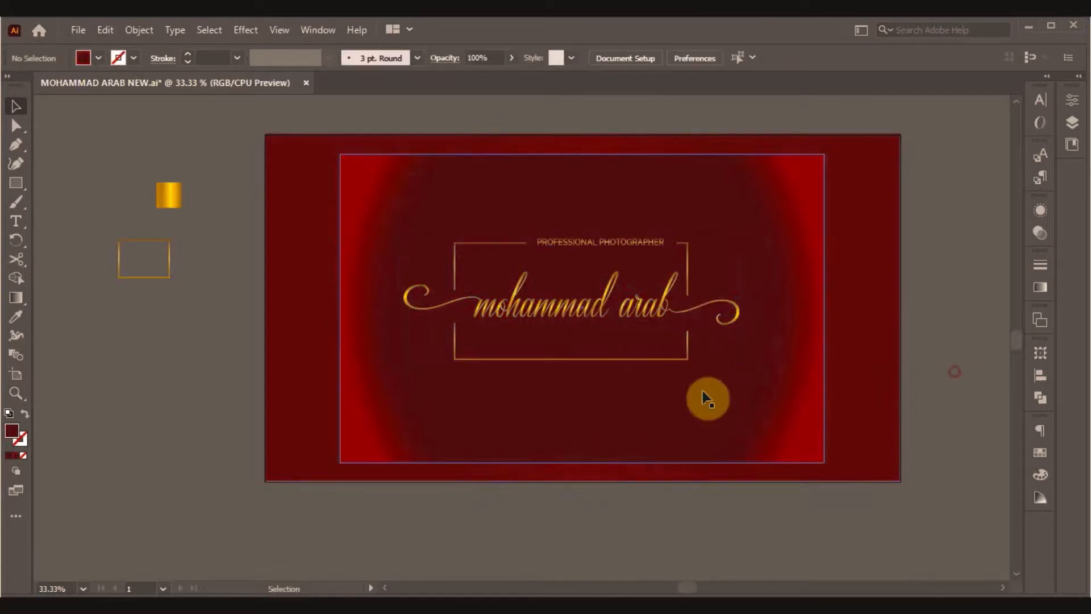
click(567, 360)
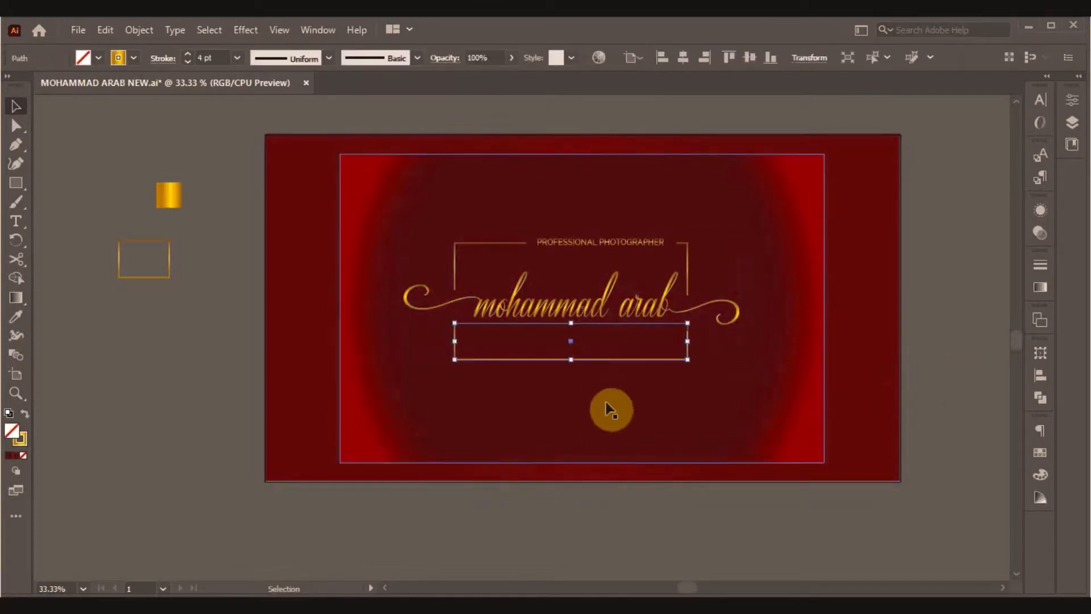
key(Down)
key(Down)
key(Down)
key(Down)
key(Down)
key(Down)
key(Down)
key(Down)
key(Down)
key(Down)
key(Down)
key(Down)
key(Down)
key(Down)
key(Down)
key(Down)
key(Down)
key(Down)
key(Down)
key(Down)
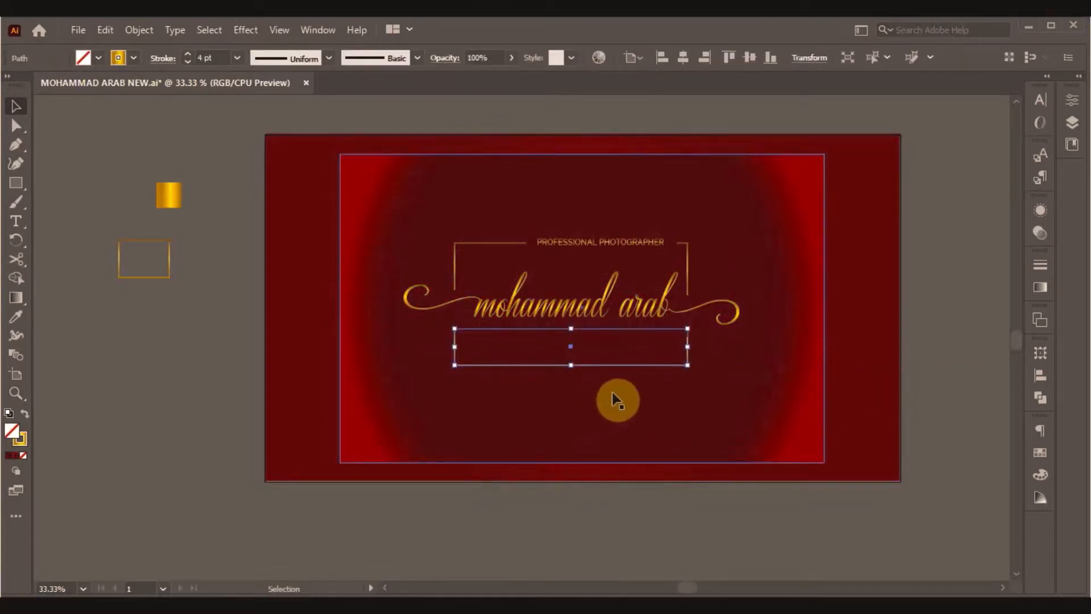
key(Down)
key(Down)
key(Down)
key(Down)
key(Down)
key(Down)
key(Down)
key(Down)
click(932, 378)
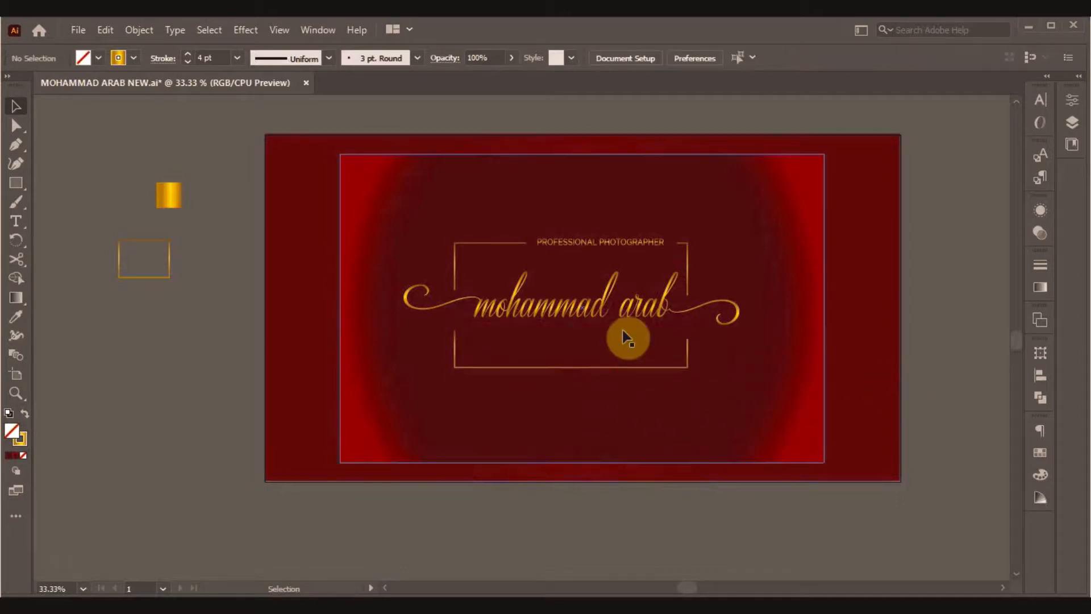
click(591, 322)
key(Down)
key(Down)
key(Down)
key(Down)
key(Down)
key(Down)
key(Down)
key(Down)
key(Down)
key(Down)
key(Down)
key(Down)
key(Down)
key(Down)
key(Down)
key(Down)
key(Down)
key(Down)
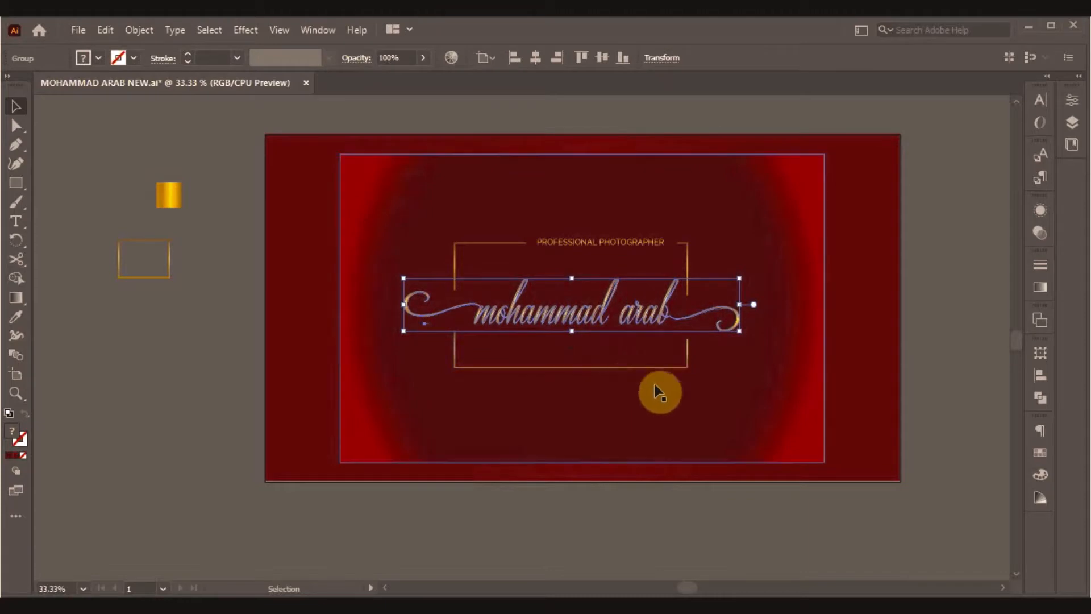
click(948, 322)
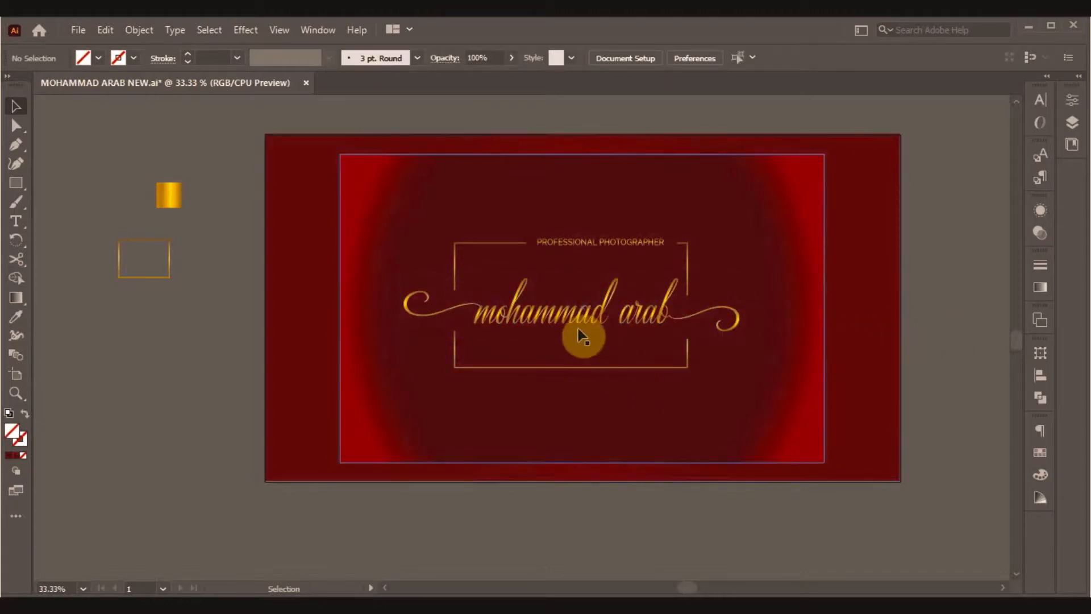
click(563, 319)
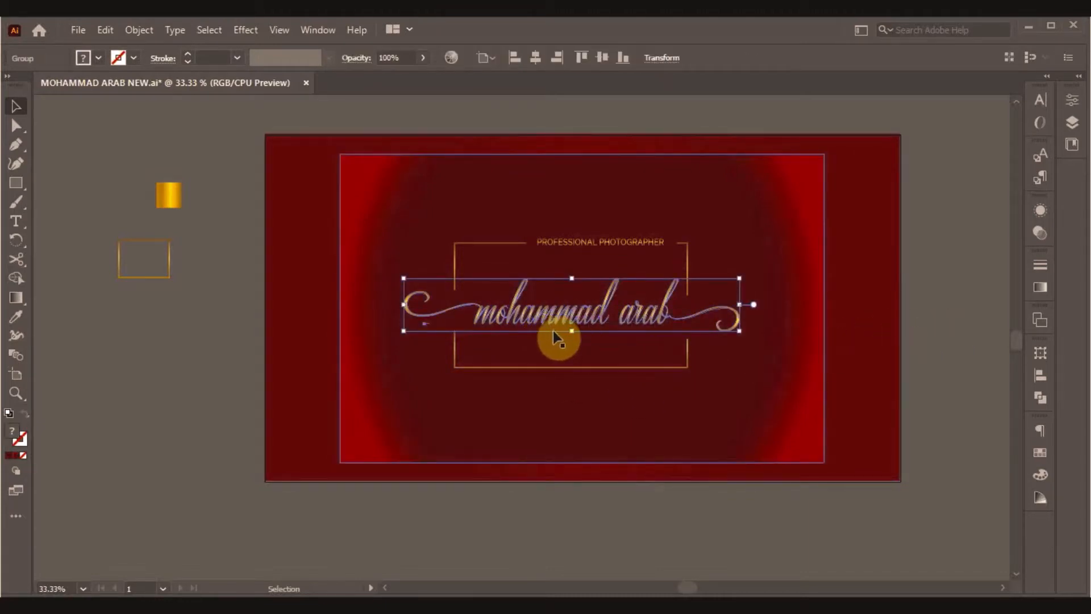
key(Down)
key(Down)
key(Down)
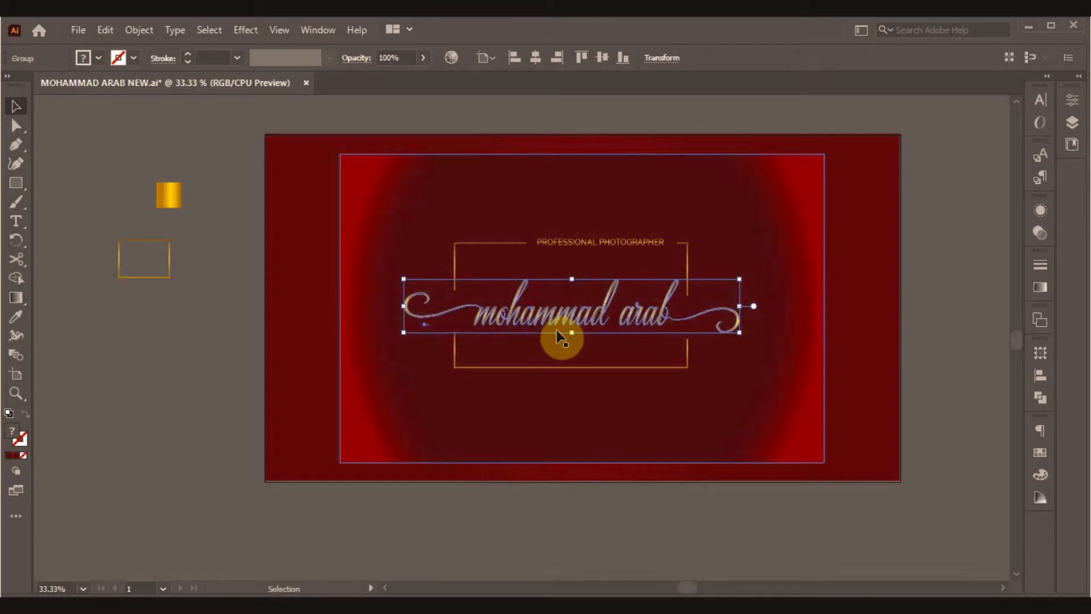
click(936, 330)
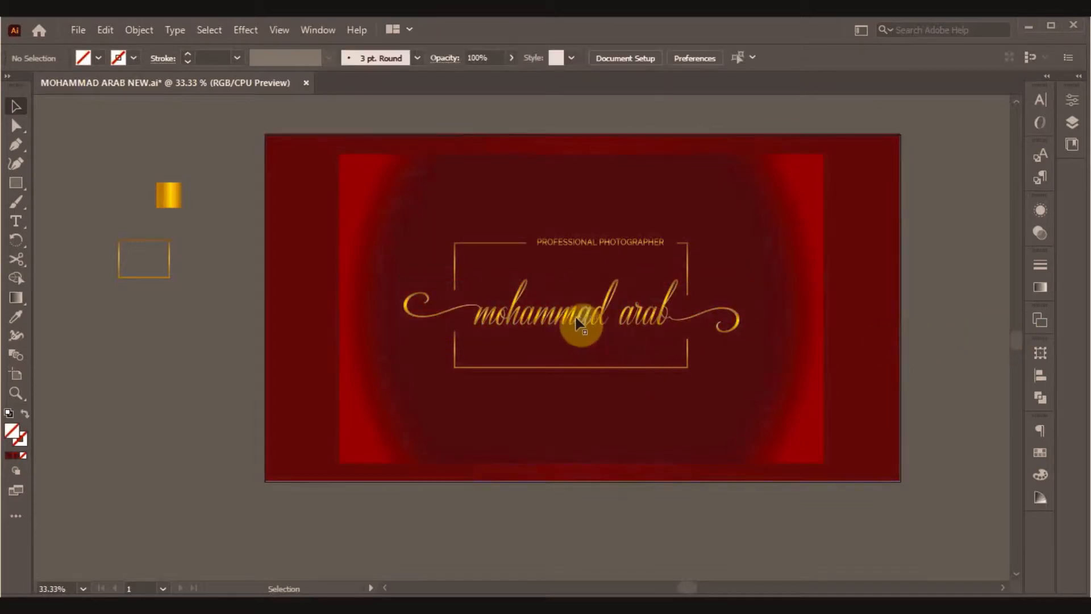
click(577, 320)
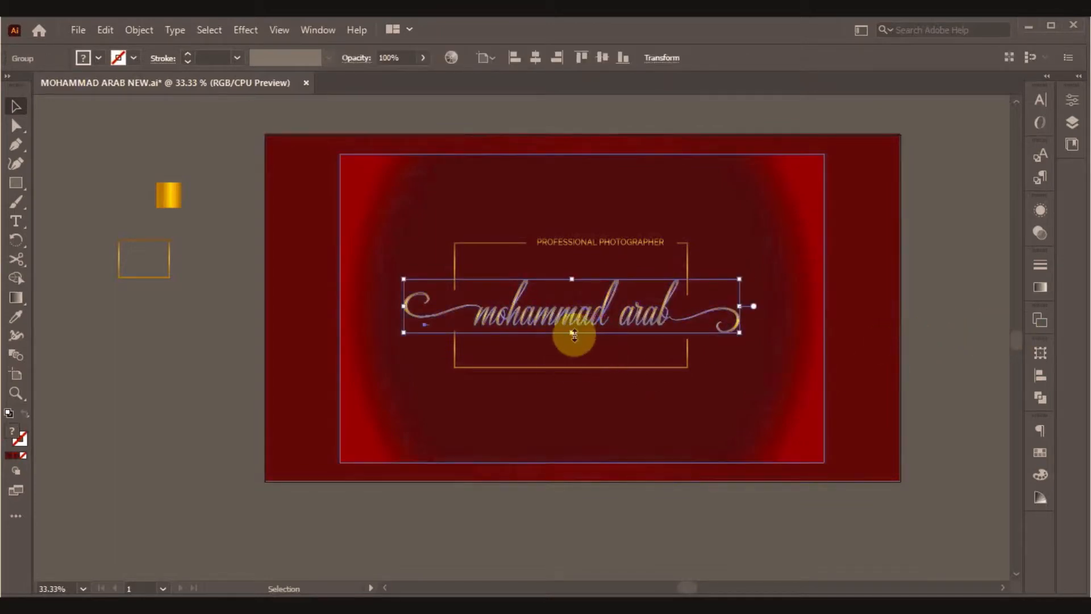
drag(571, 332, 571, 339)
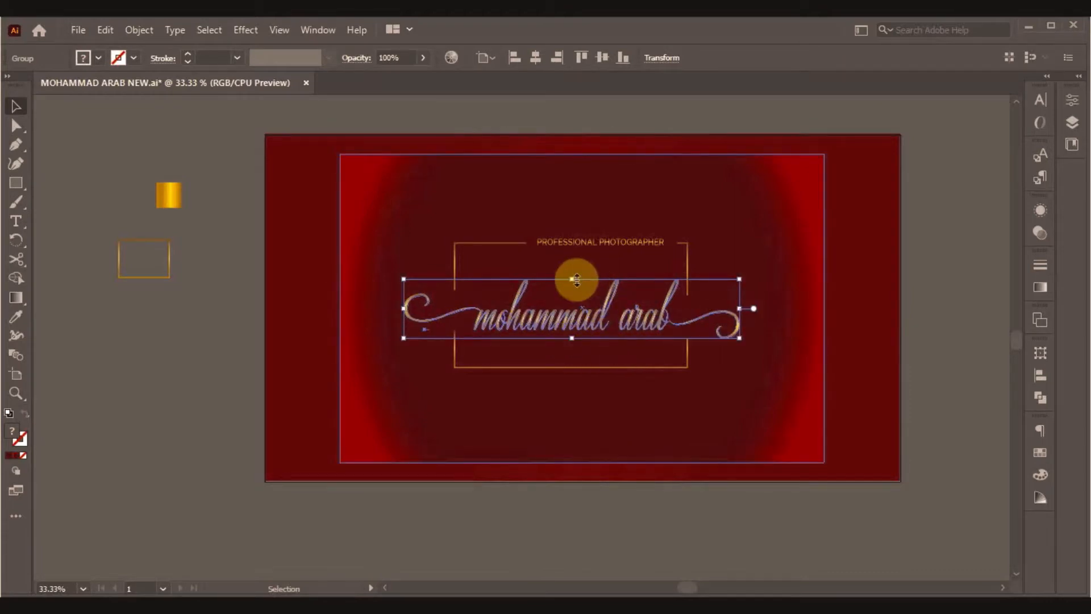
drag(572, 279, 574, 271)
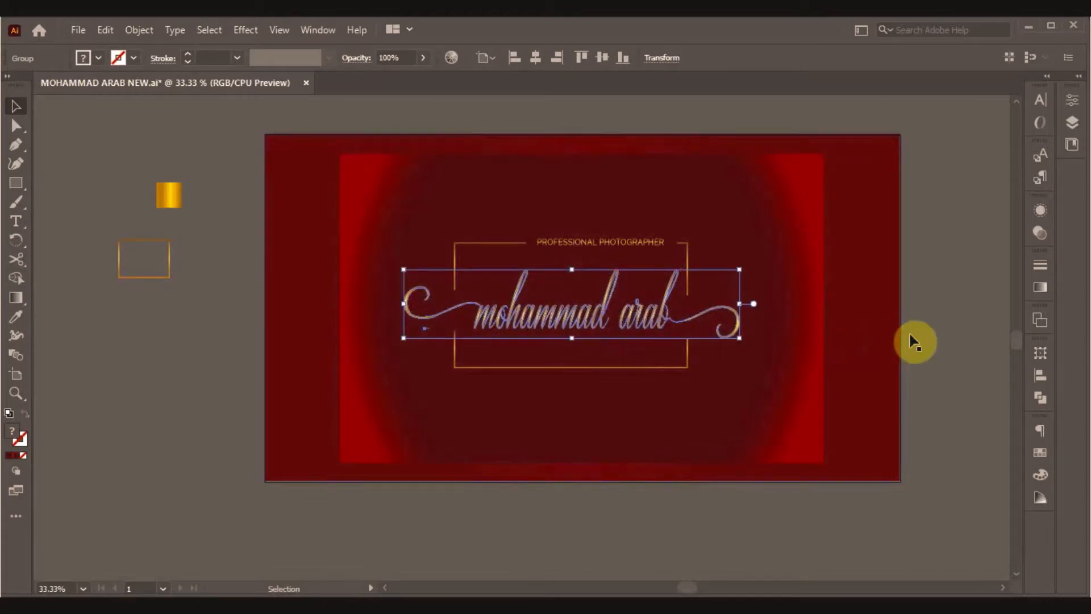
click(939, 344)
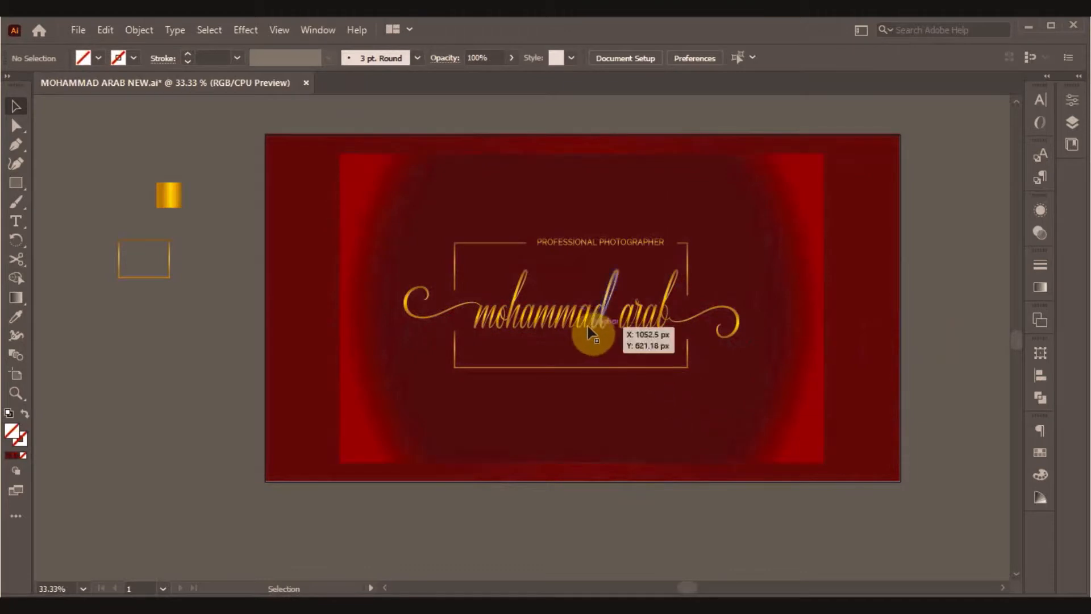
click(589, 331)
drag(573, 270, 572, 278)
click(942, 363)
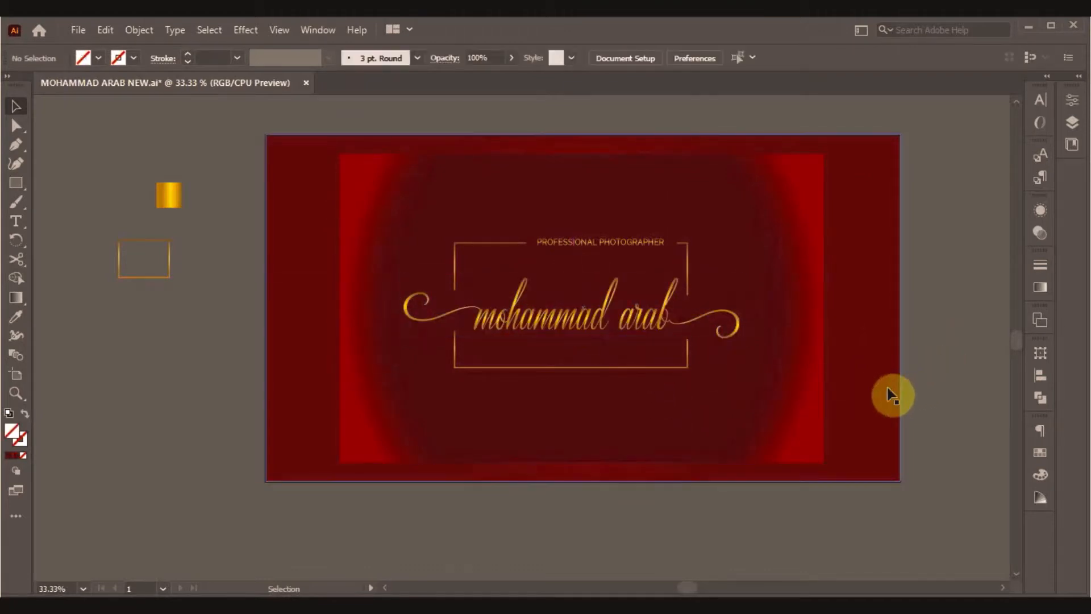
click(561, 330)
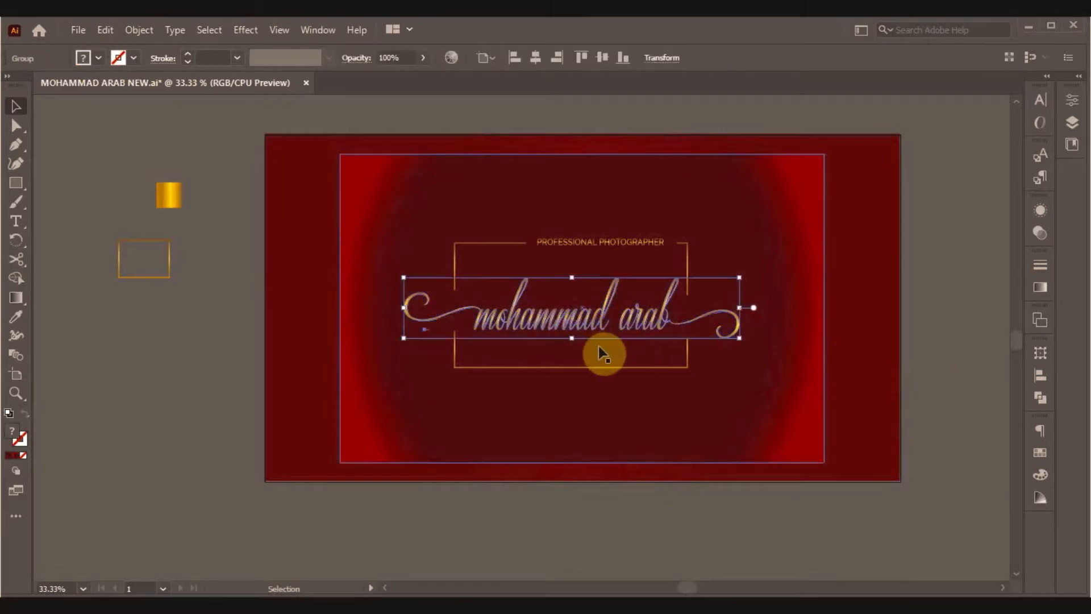
click(929, 399)
click(588, 329)
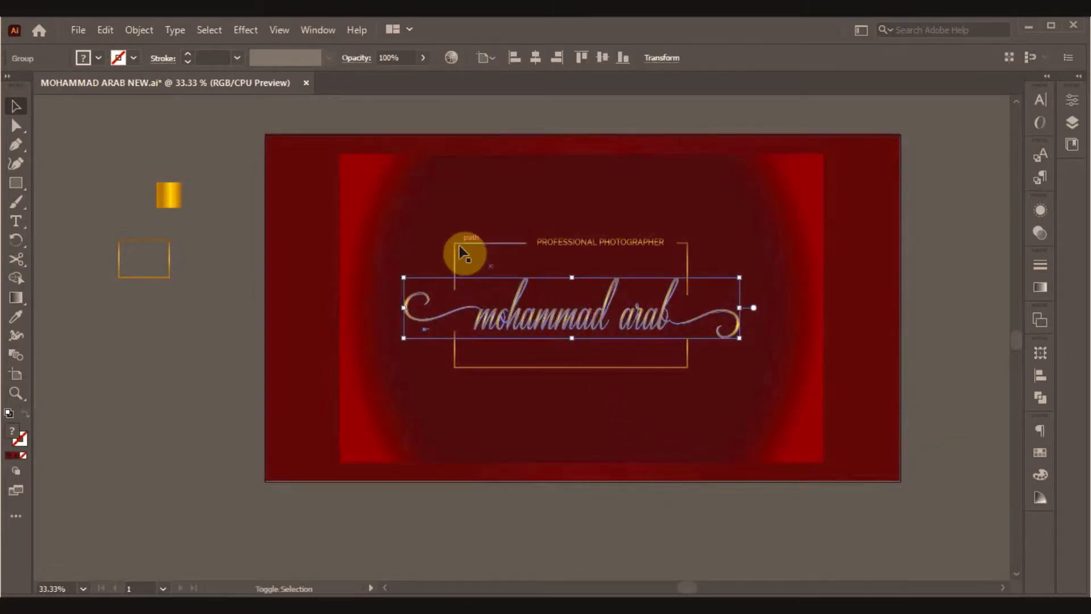
Group the lettering, PROFESSIONAL PHOTOGRAPHER tagline and gold frame, and centre the group on the card.
shift+click(596, 243)
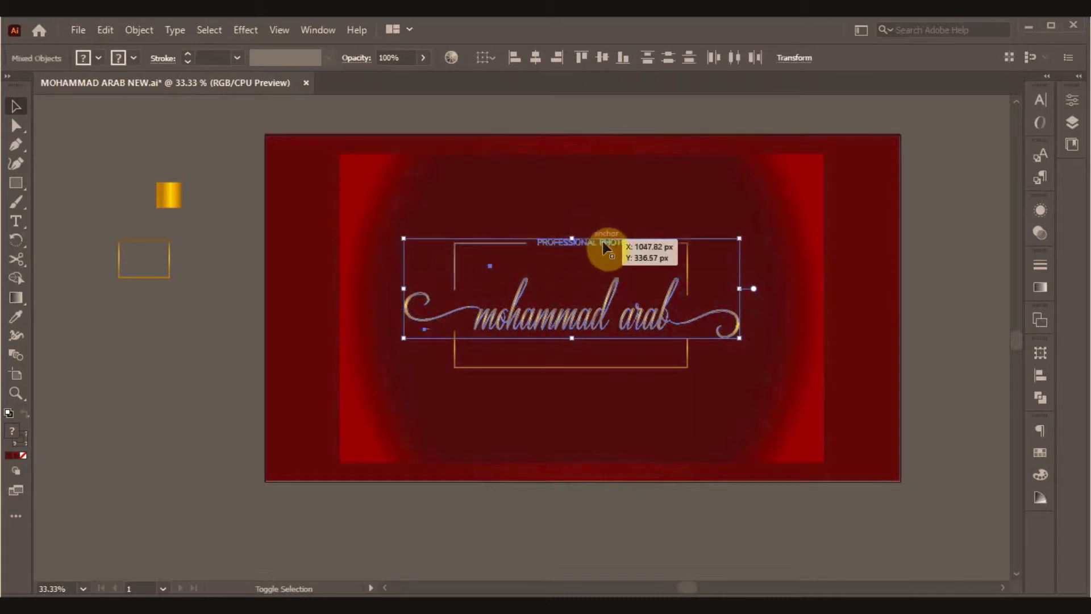
shift+click(634, 369)
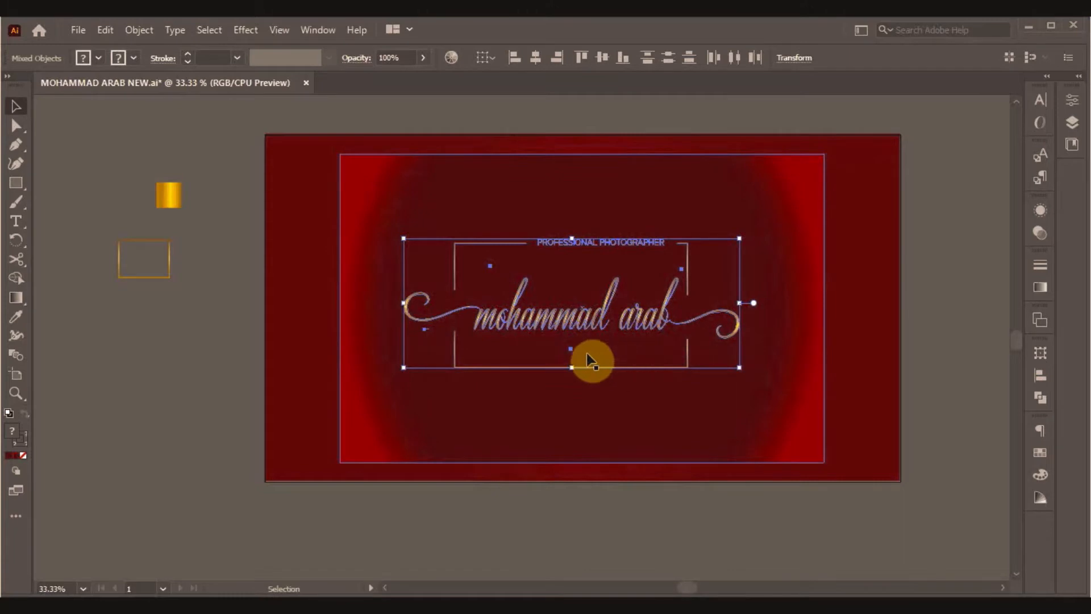
right_click(646, 387)
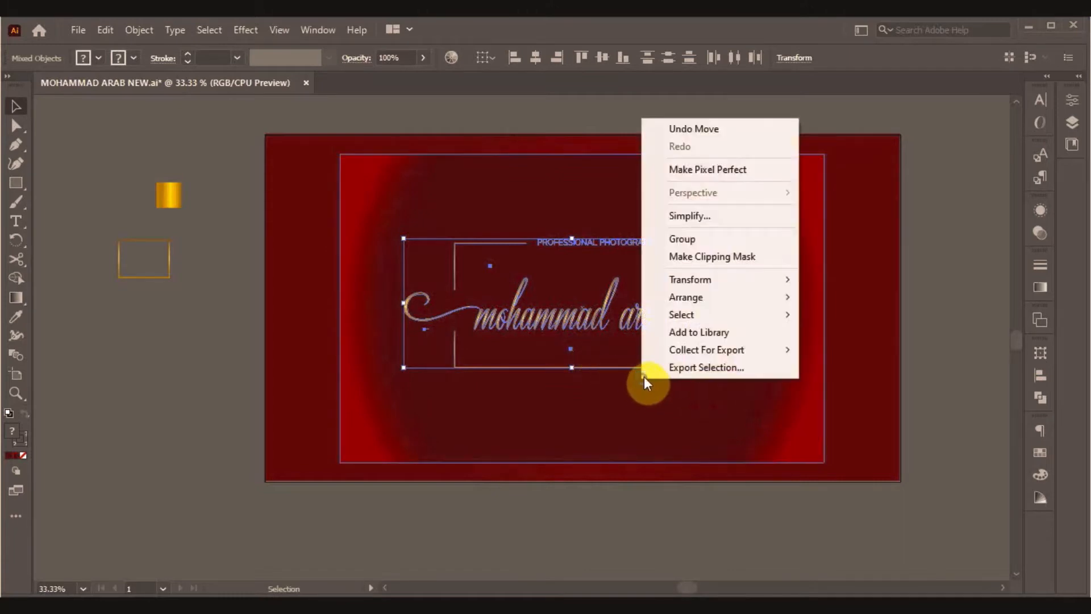
click(671, 236)
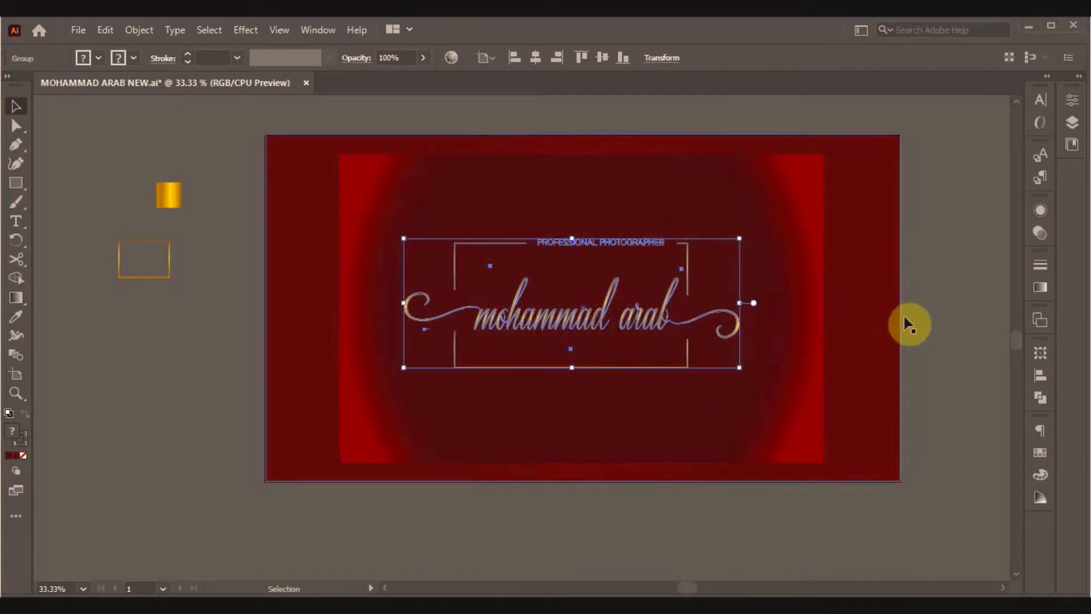
click(940, 321)
click(580, 320)
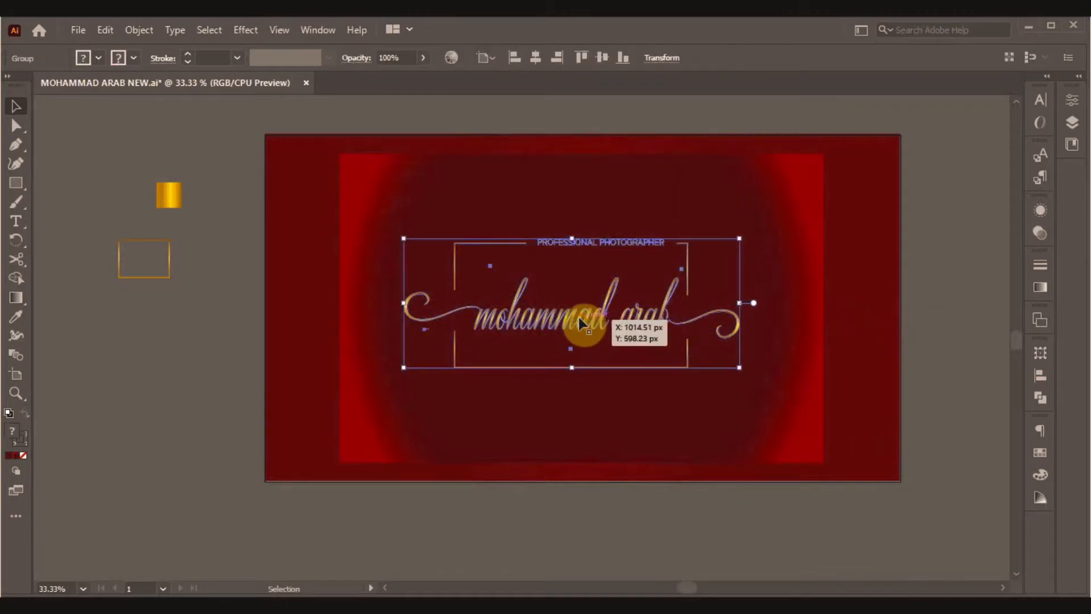
click(602, 57)
click(540, 57)
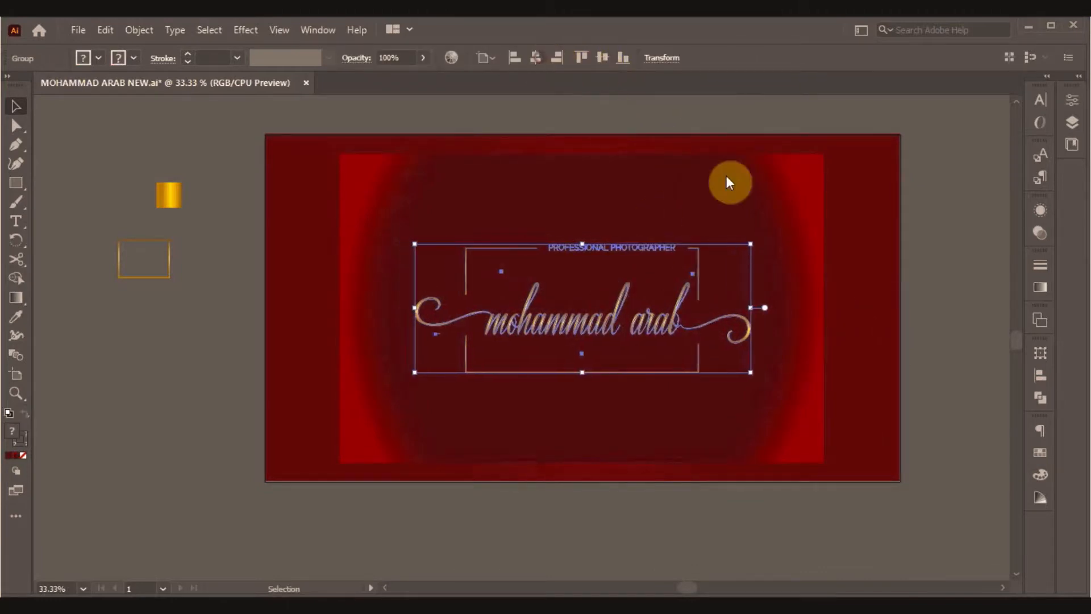
click(919, 277)
Centre the inner gradient rectangle horizontally on the card.
click(812, 421)
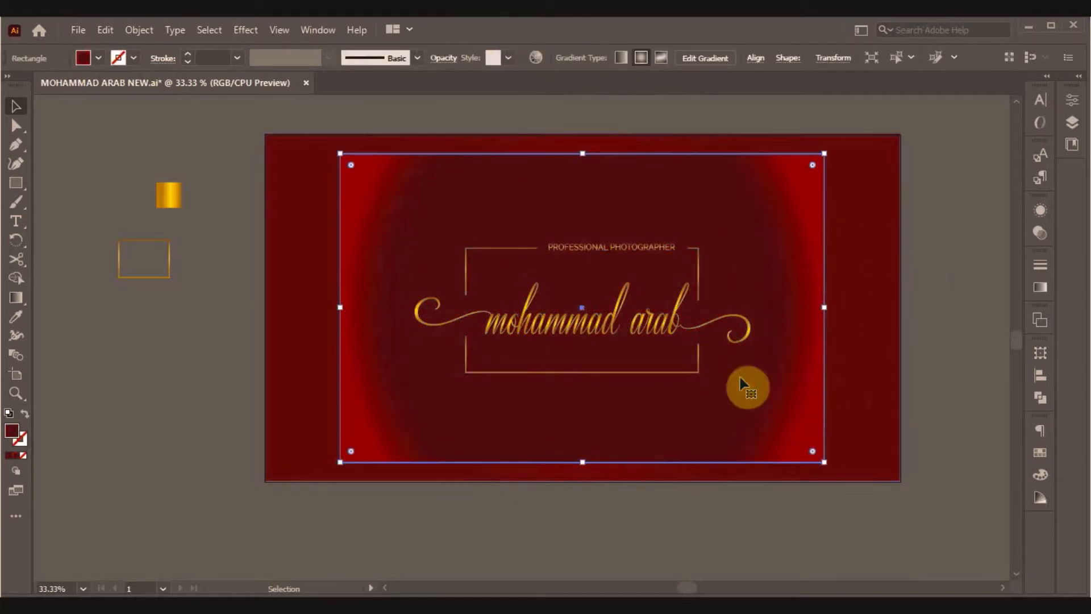
click(754, 58)
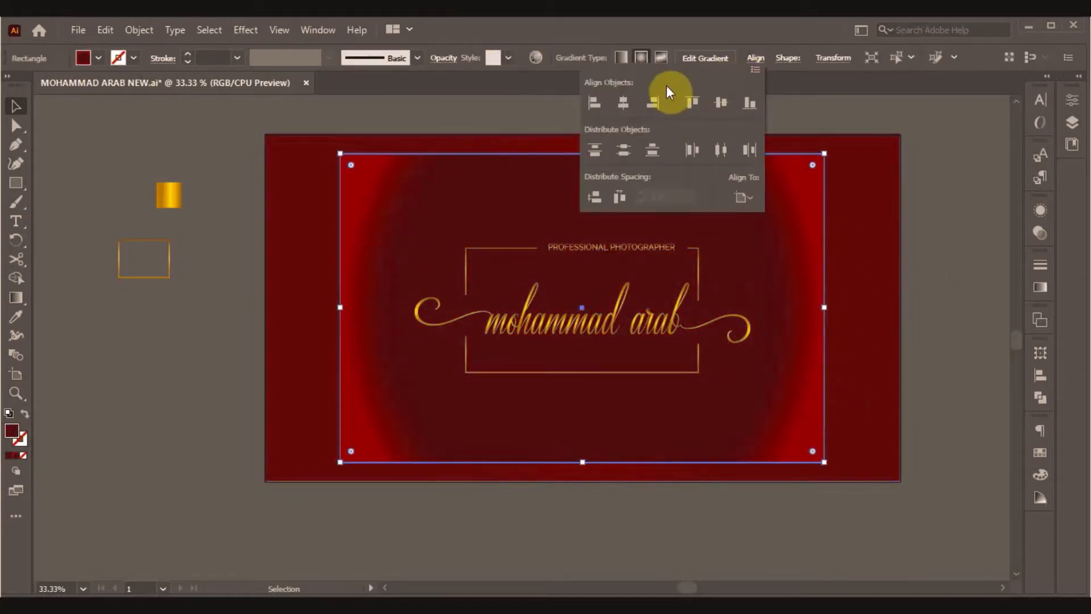
click(619, 105)
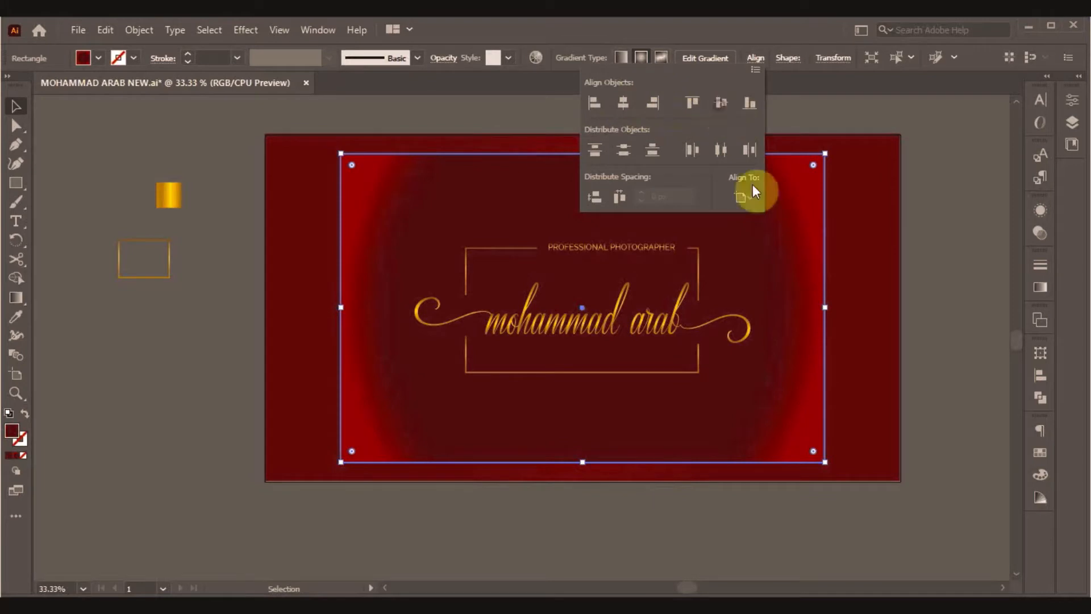
click(938, 337)
click(936, 341)
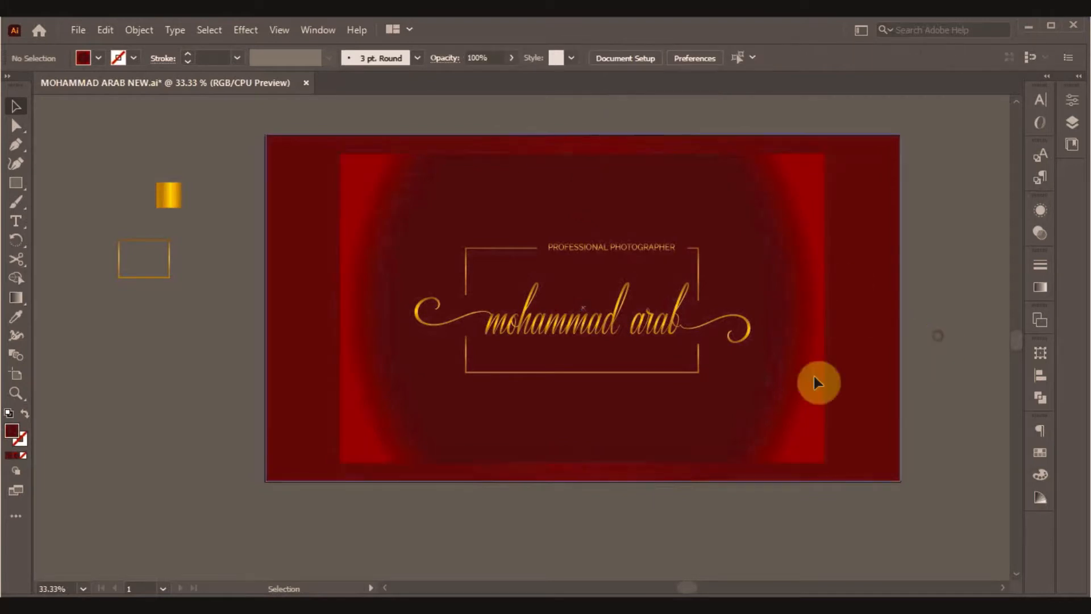
Stretch the small gold-outline rectangle into a border just inside the card edges and marquee-select all artwork.
click(165, 277)
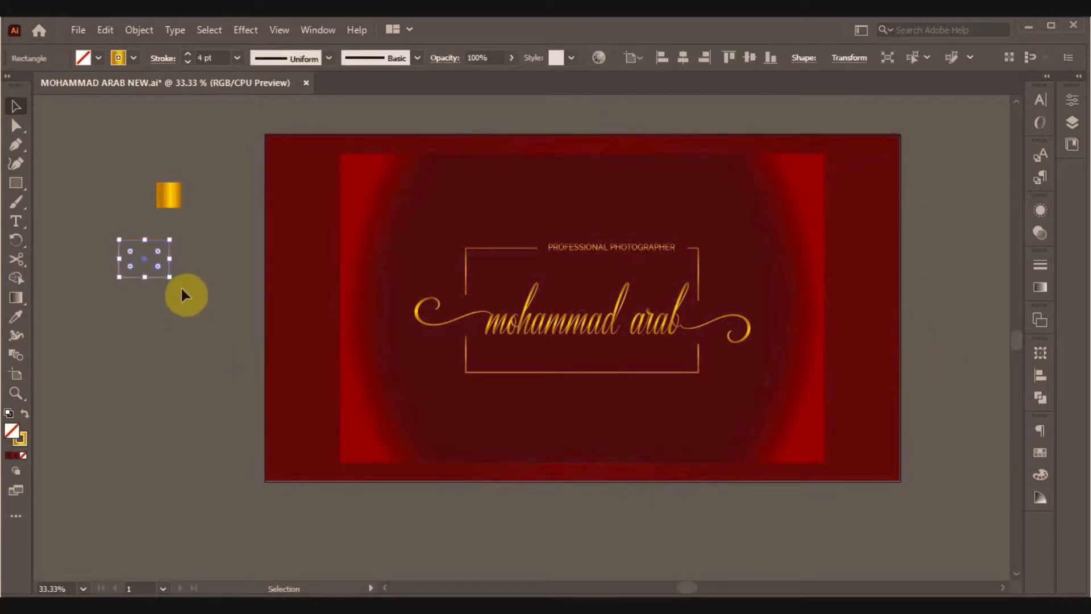
drag(170, 281, 247, 342)
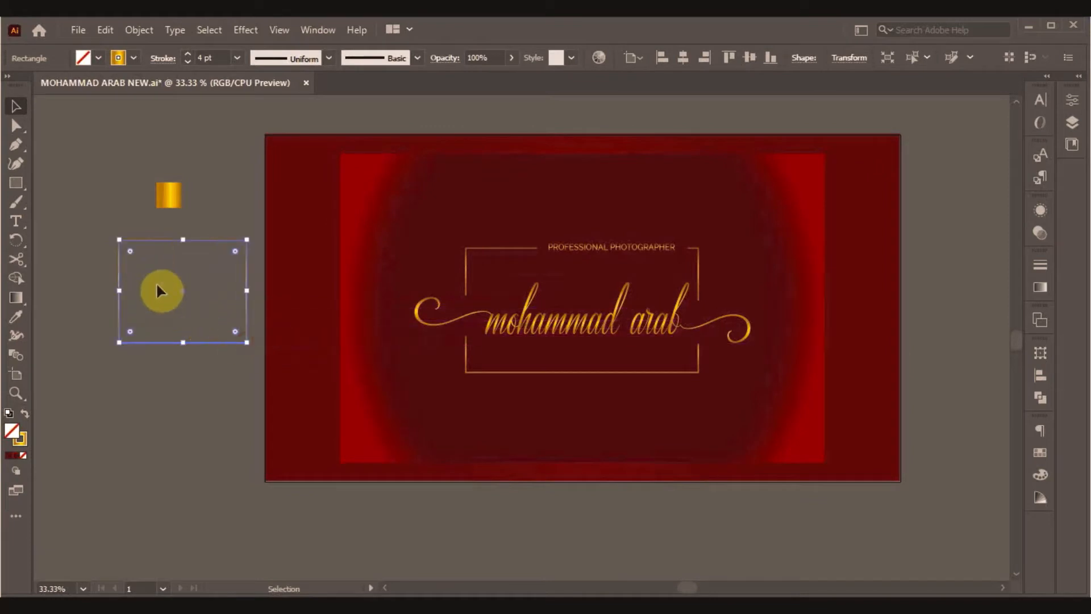
drag(117, 274, 273, 184)
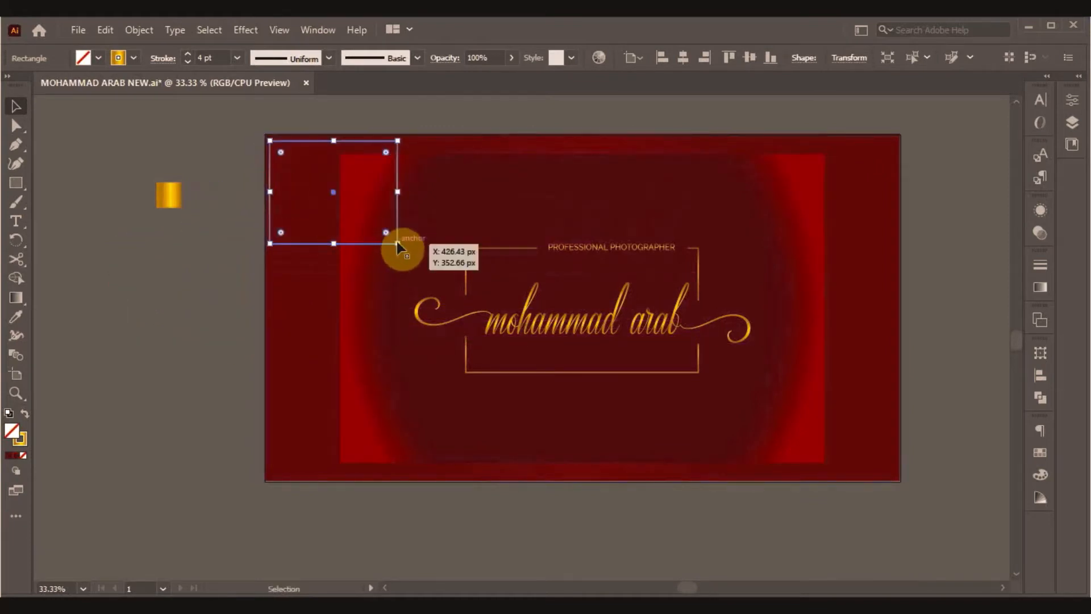
drag(401, 244, 896, 477)
click(949, 451)
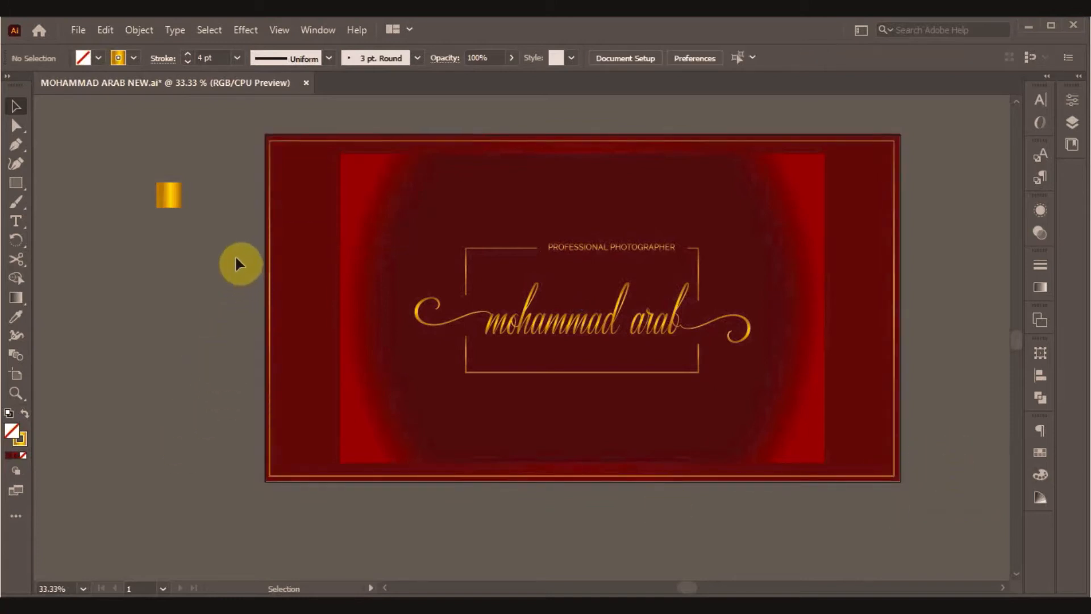
drag(235, 259, 630, 503)
drag(908, 516, 906, 515)
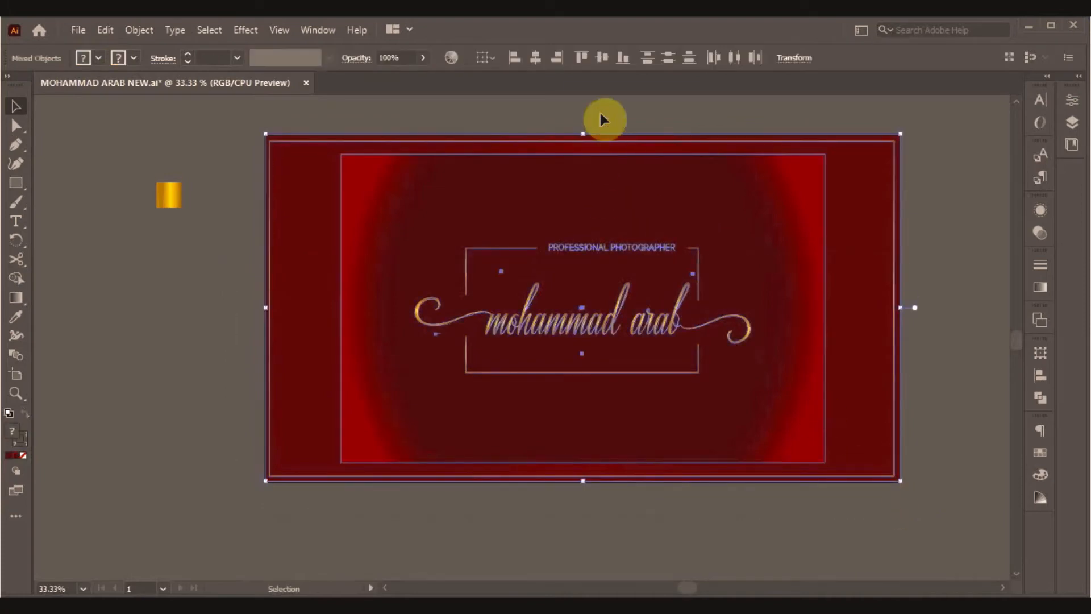
Centre all the card artwork vertically and horizontally and group it.
click(601, 58)
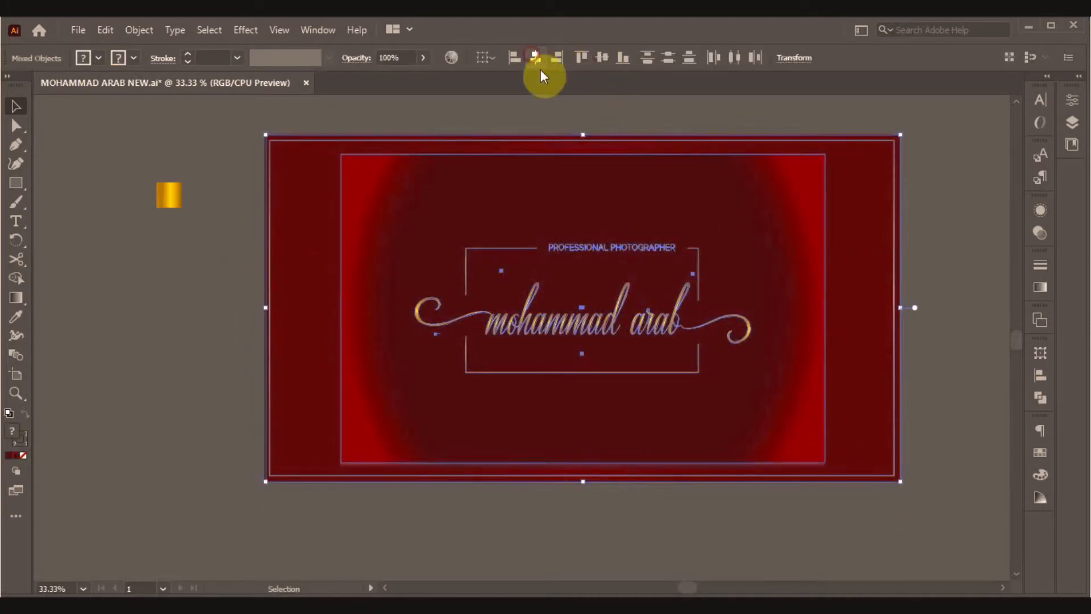
click(537, 59)
right_click(577, 409)
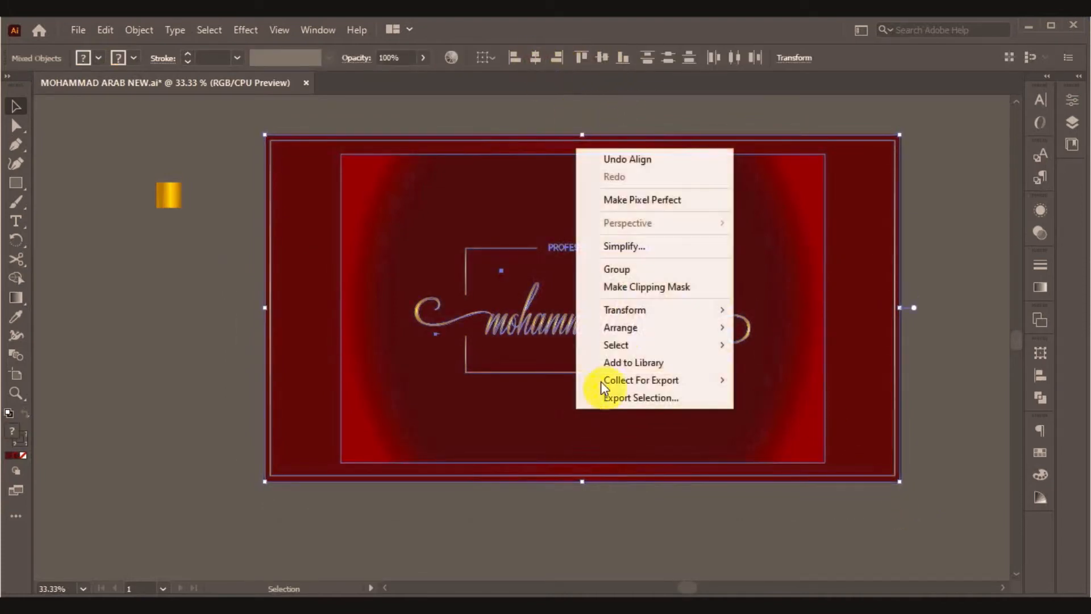
click(611, 270)
Delete the spare gold swatch beside the card and zoom out to view the whole card.
click(165, 204)
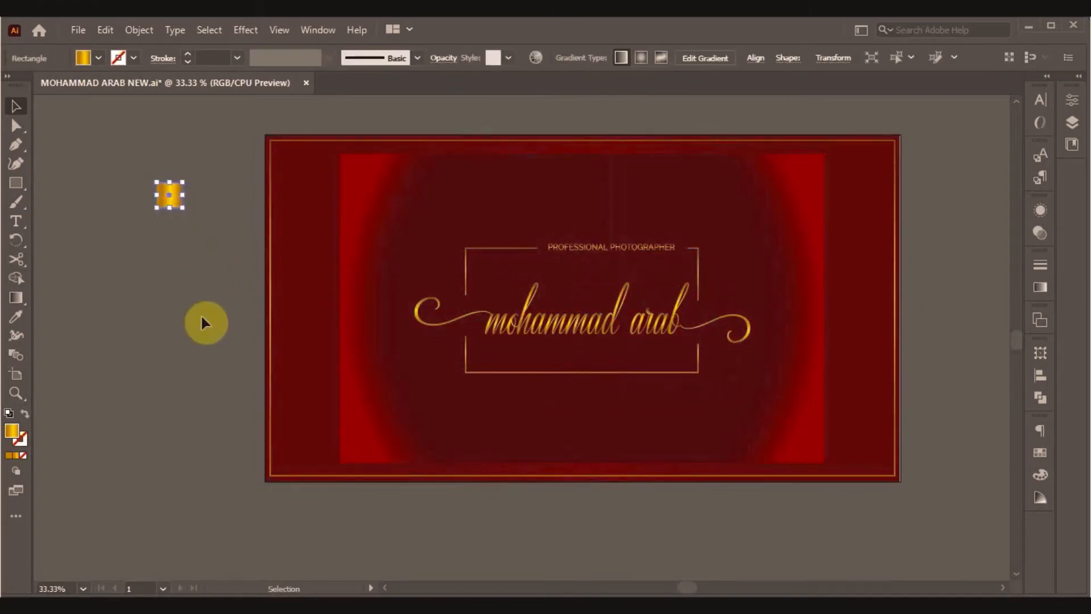
key(Delete)
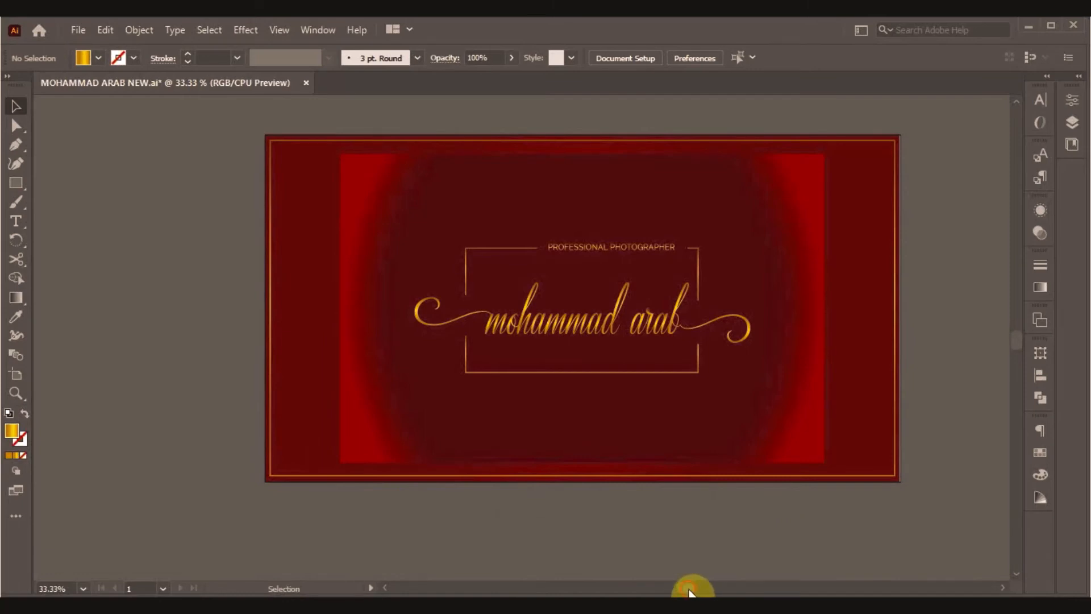
drag(688, 591, 693, 591)
scroll(714, 552, up, 1)
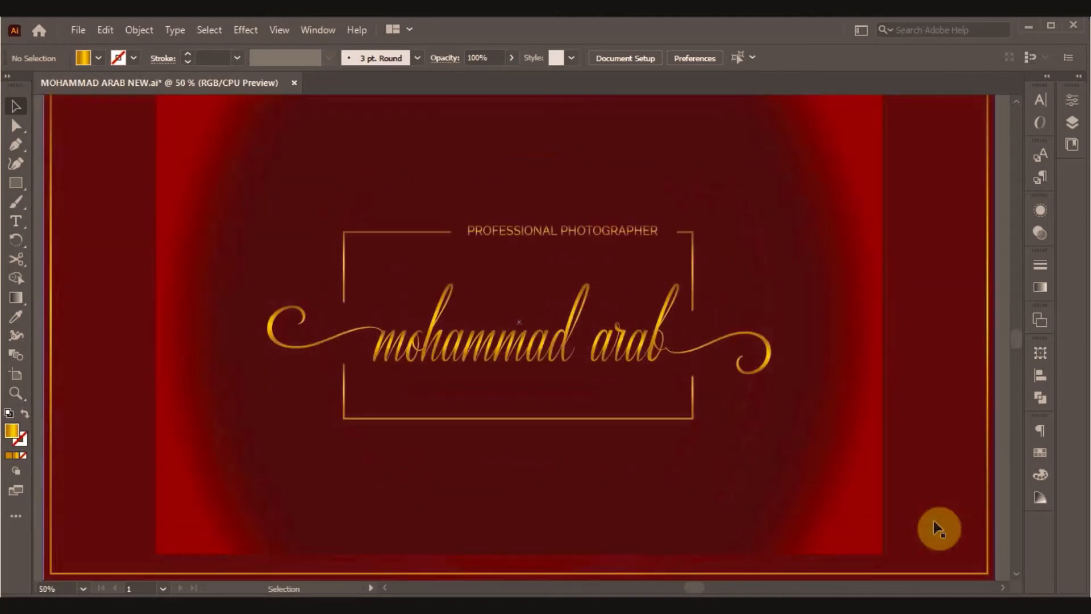
key(ctrl+minus)
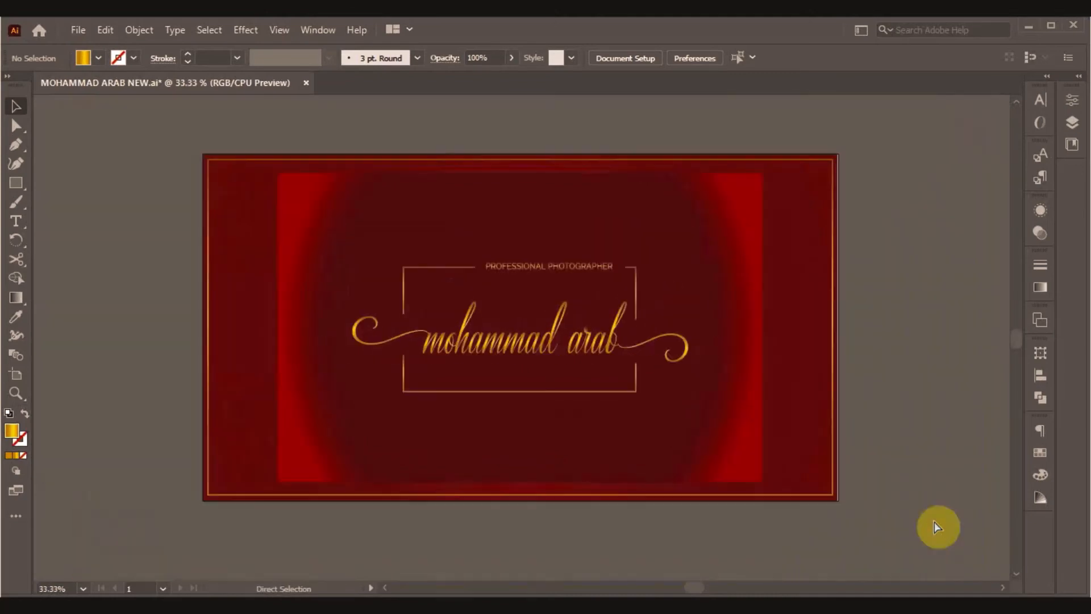